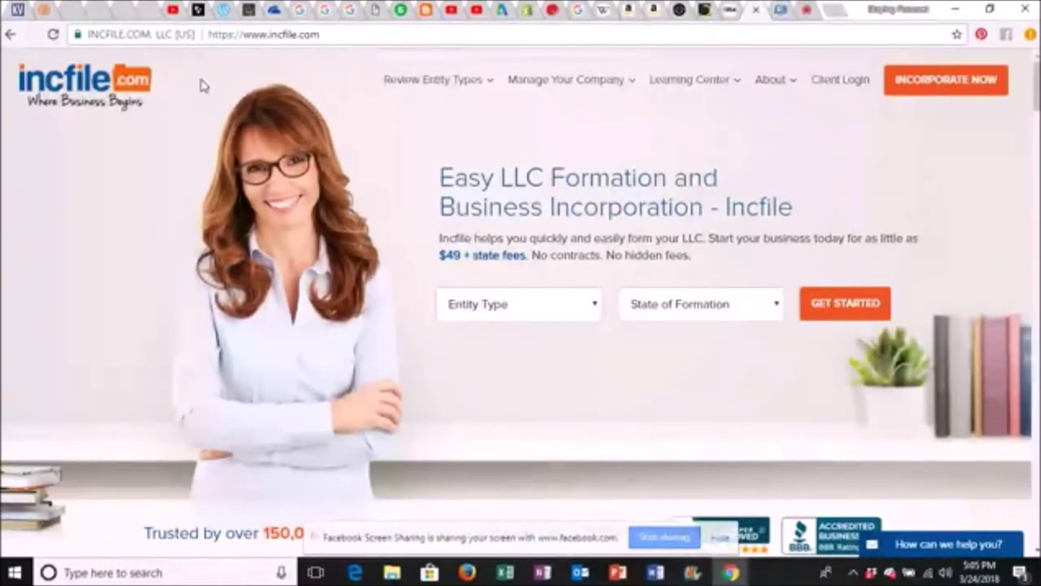
Choose LLC as the entity type and Georgia as the state of formation, and get started with the incorporation order.
click(558, 311)
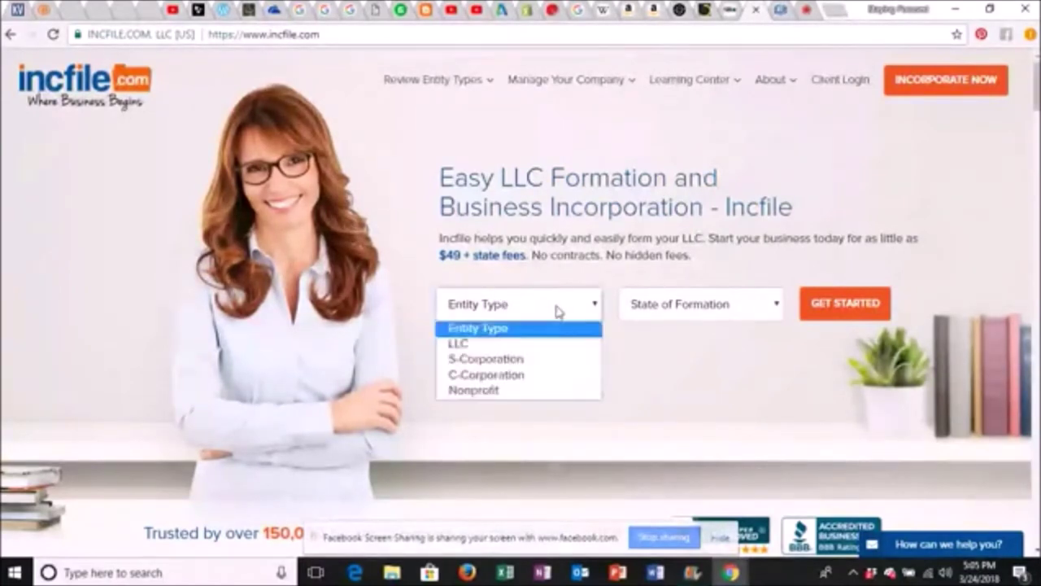
click(459, 350)
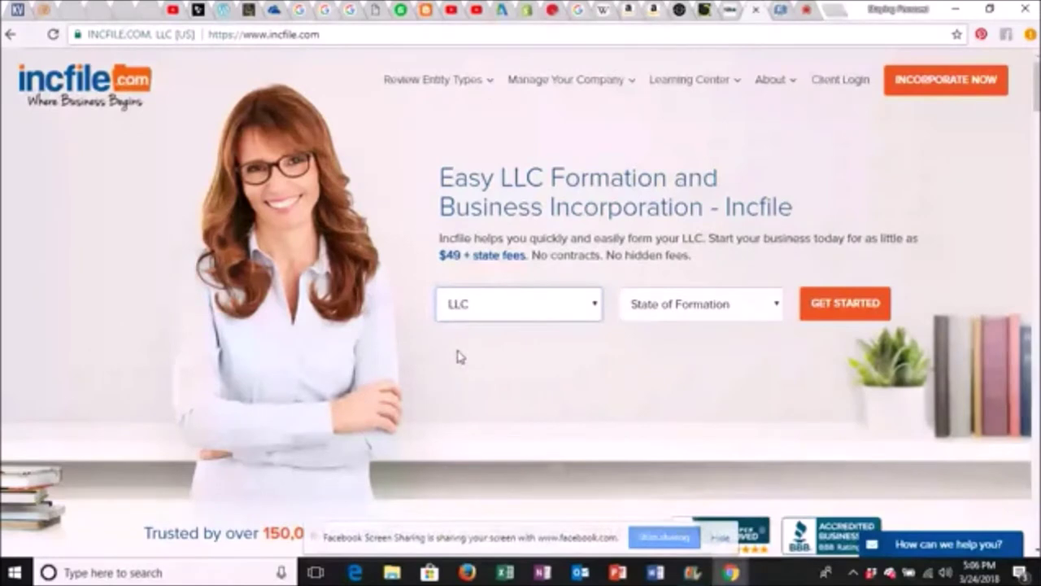
click(749, 312)
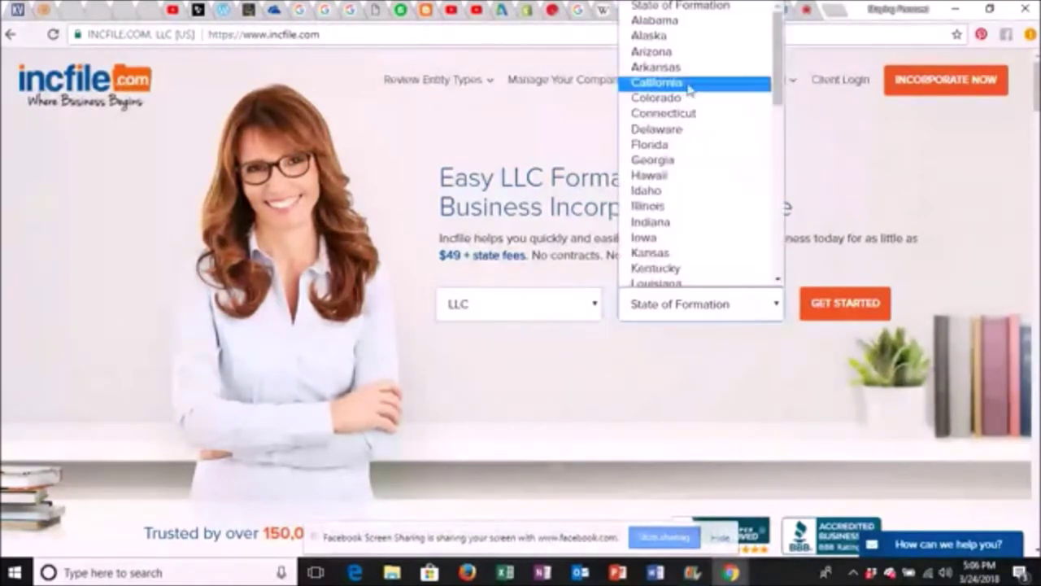
click(660, 162)
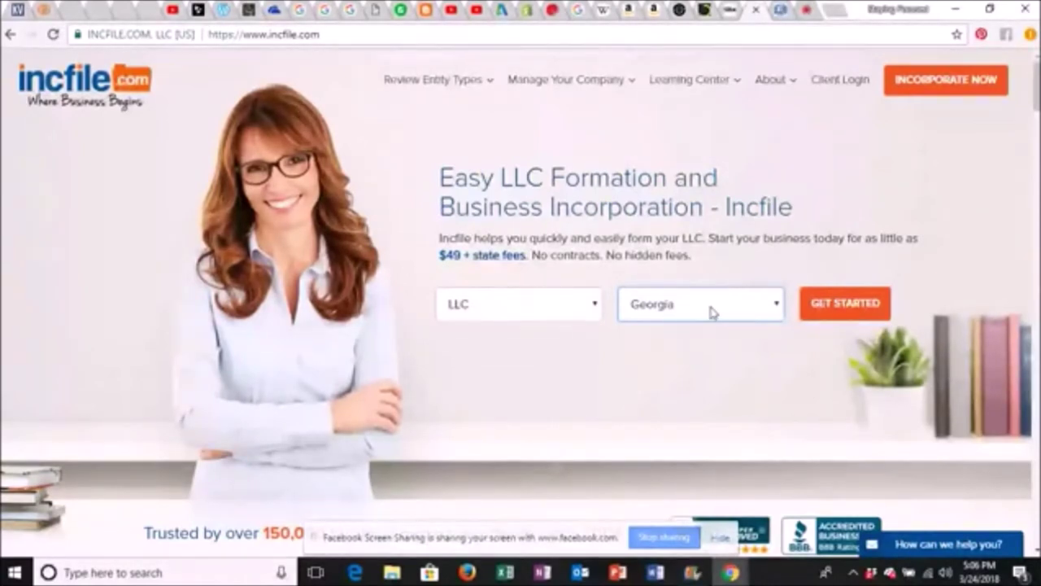
click(846, 309)
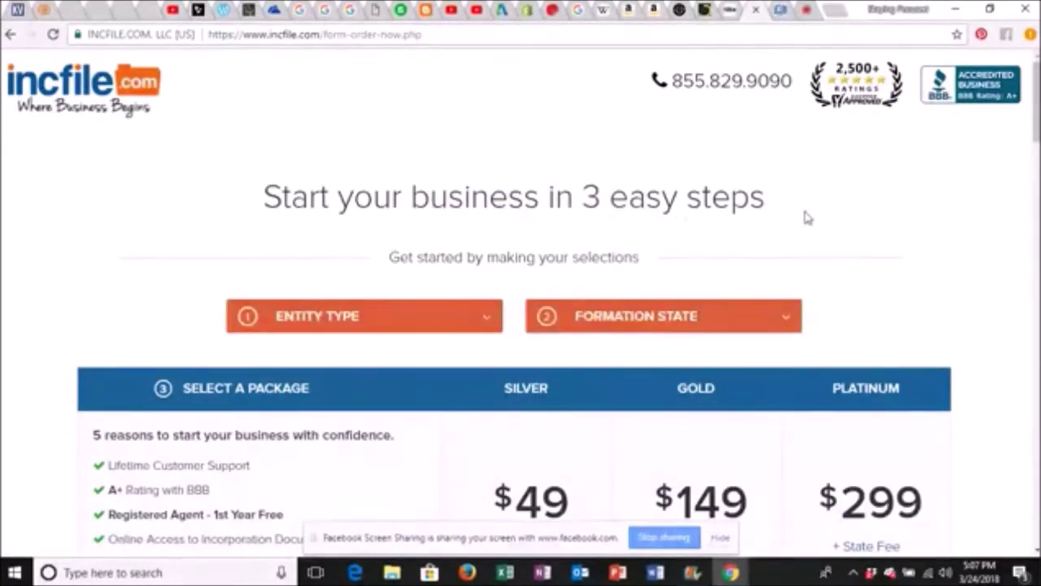
Compare the prices and included LLC services of the Silver, Gold and Platinum packages.
scroll(804, 216, down, 2)
scroll(521, 325, down, 3)
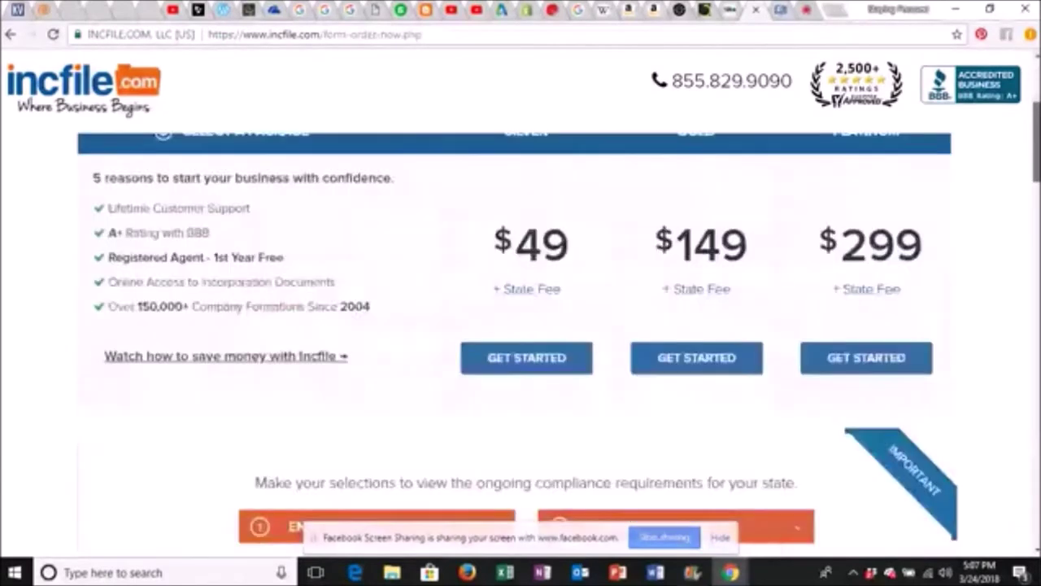
scroll(521, 325, up, 1)
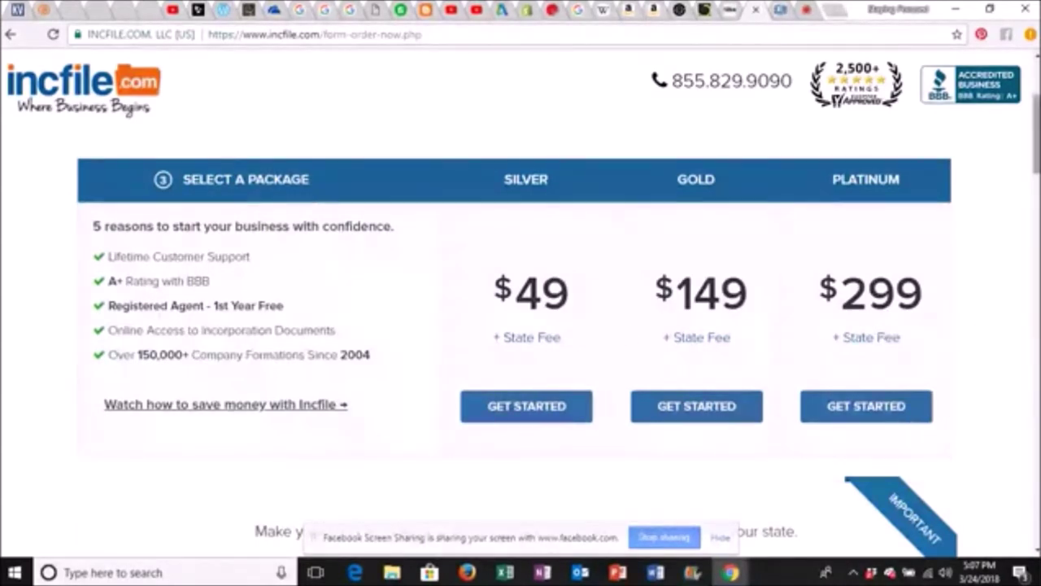
scroll(521, 325, down, 4)
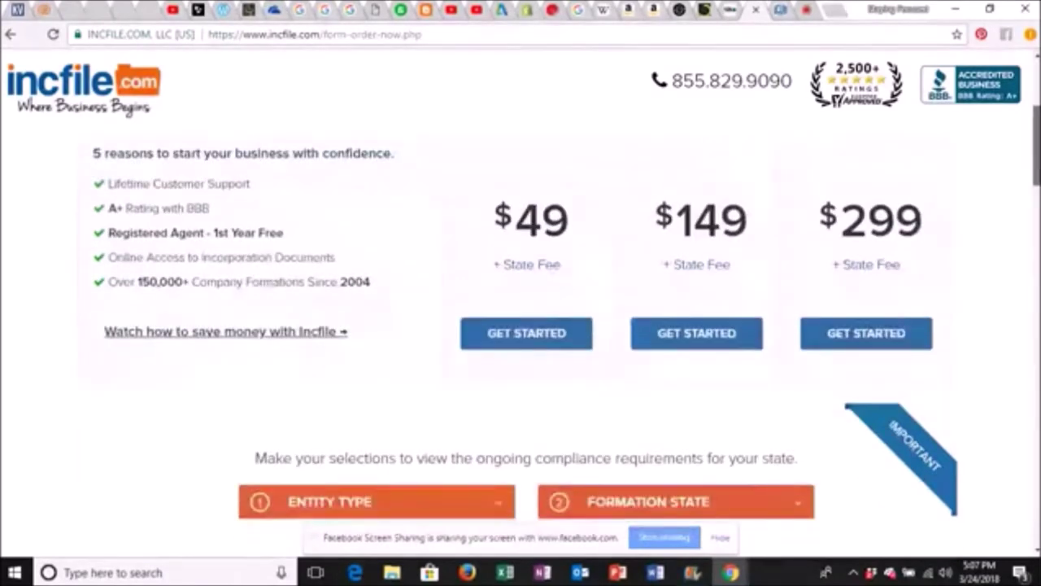
scroll(553, 224, down, 2)
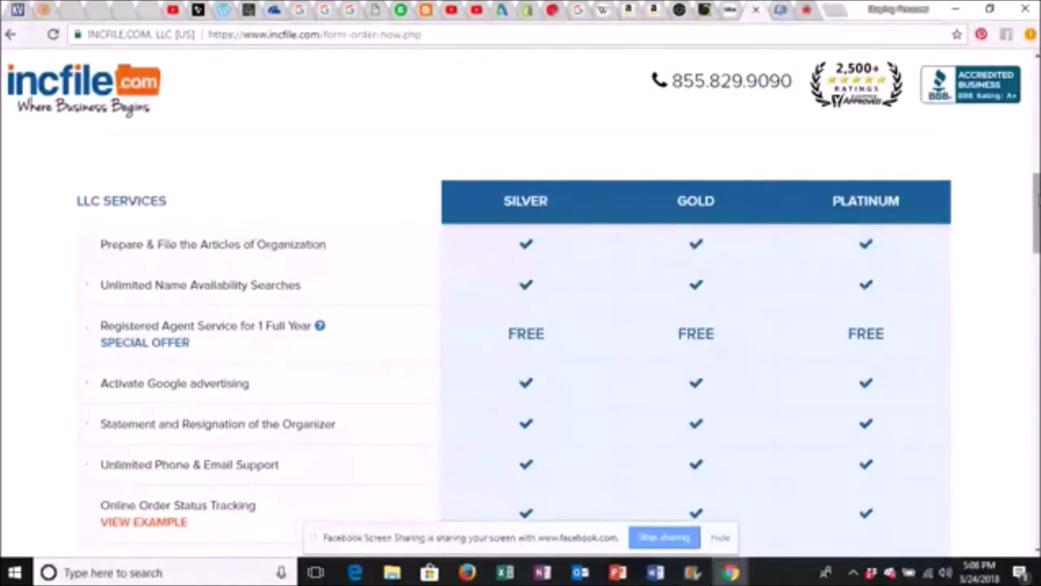
scroll(1036, 212, down, 2)
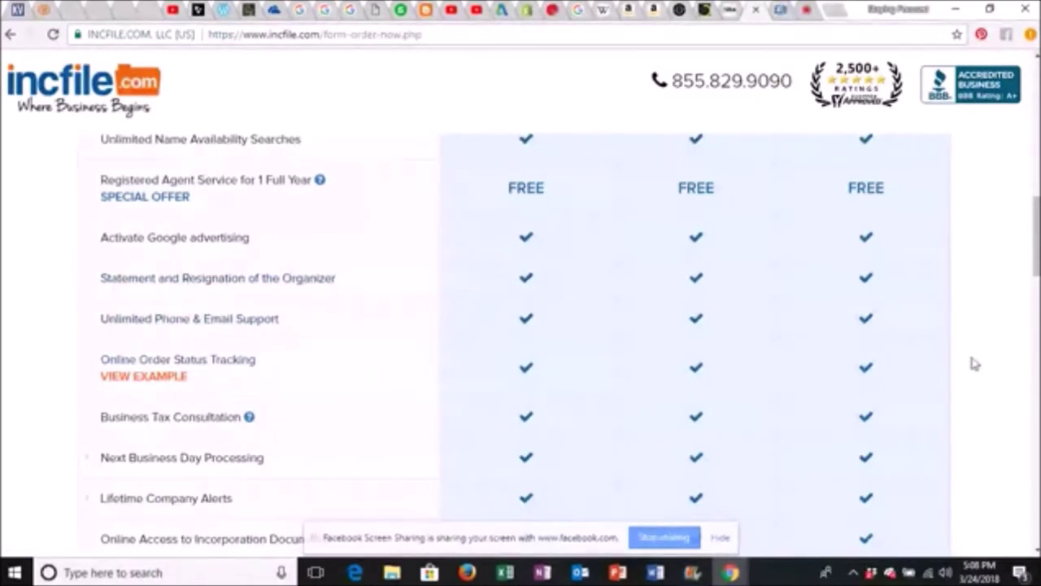
scroll(1037, 244, down, 1)
scroll(295, 177, down, 2)
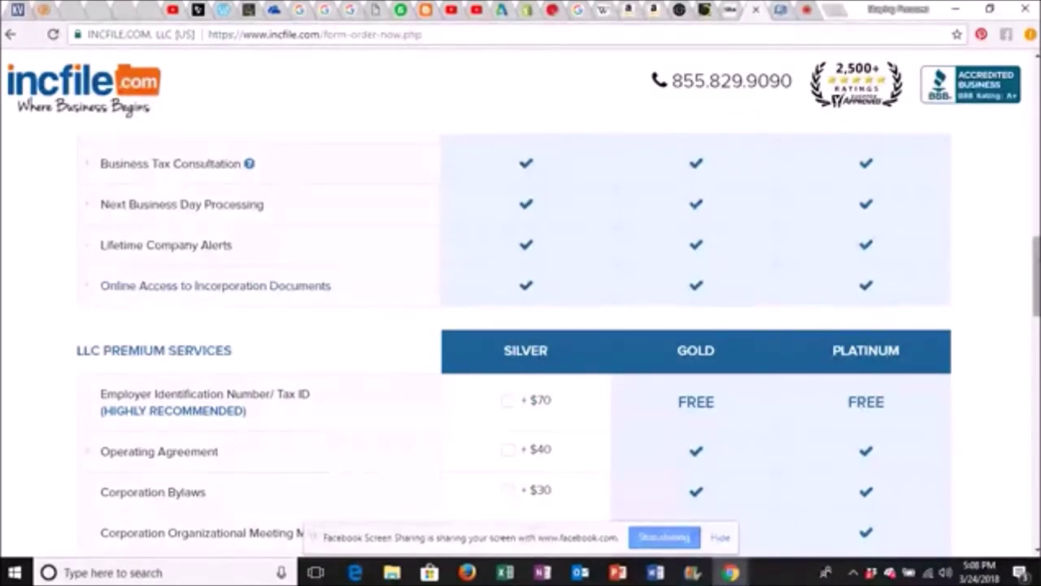
Review the LLC premium services, customized corporate kit and mailing options offered with each package.
scroll(1036, 276, down, 3)
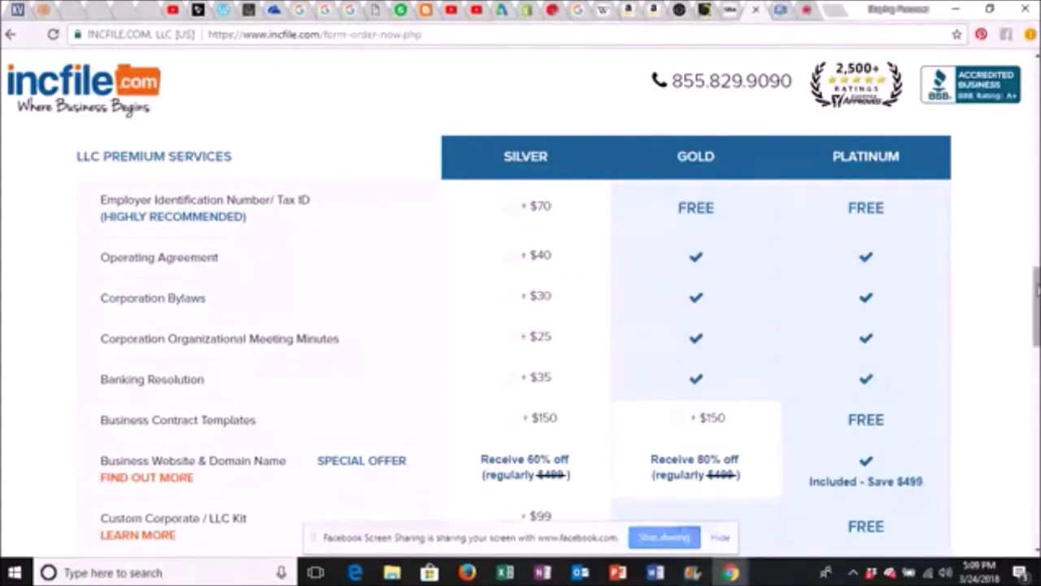
scroll(1036, 293, down, 3)
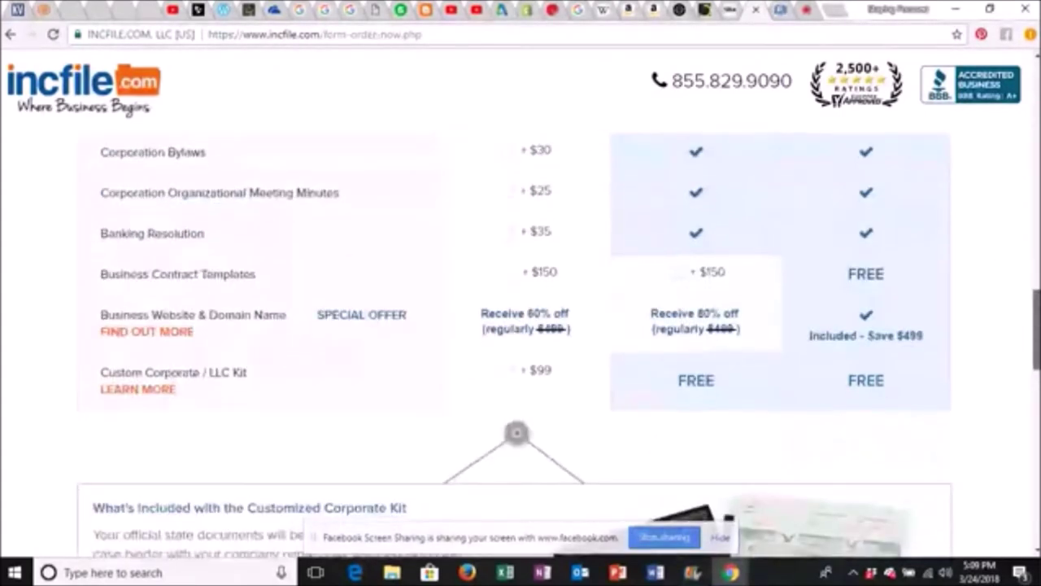
scroll(1036, 325, down, 2)
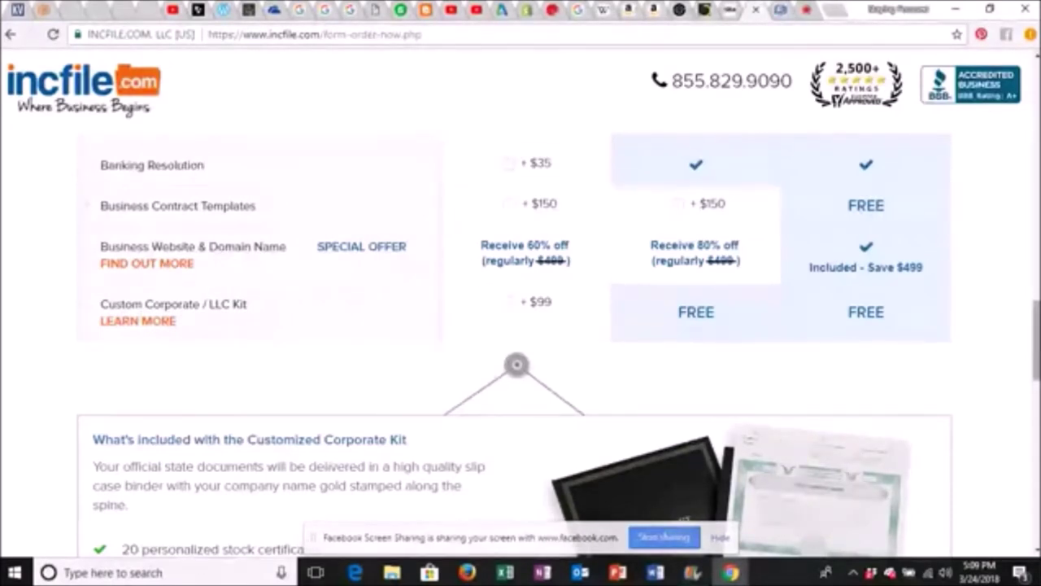
scroll(468, 268, down, 1)
scroll(936, 362, down, 1)
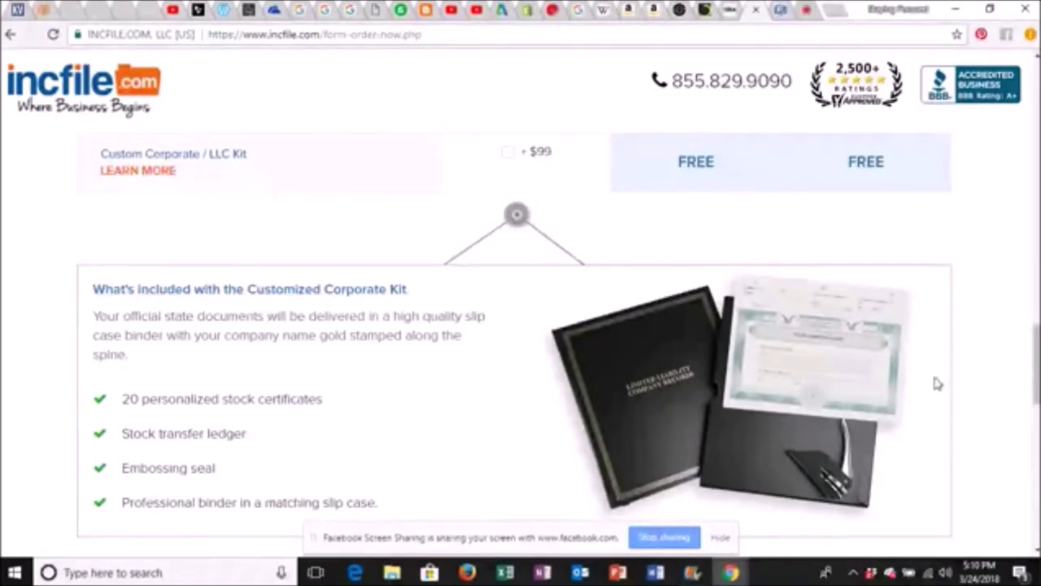
drag(1036, 362, 1036, 427)
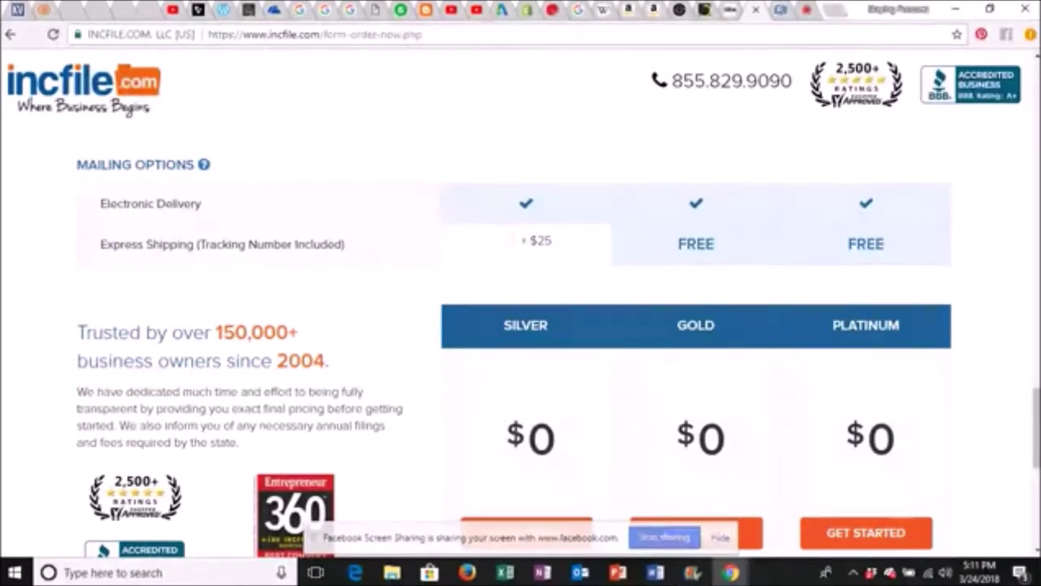
scroll(521, 326, down, 3)
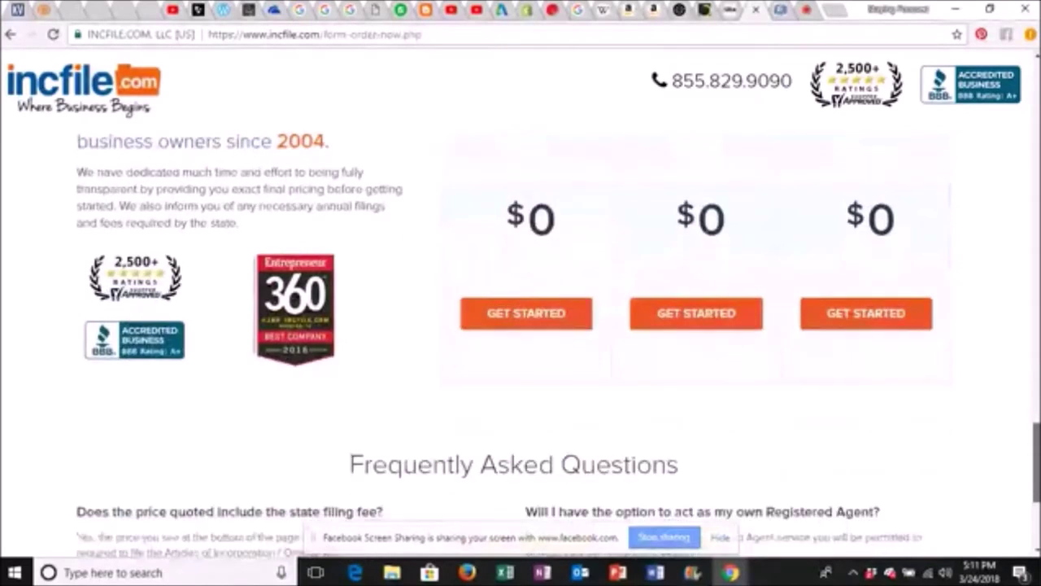
Try to start the order with the Silver package and dismiss the resulting message.
click(527, 314)
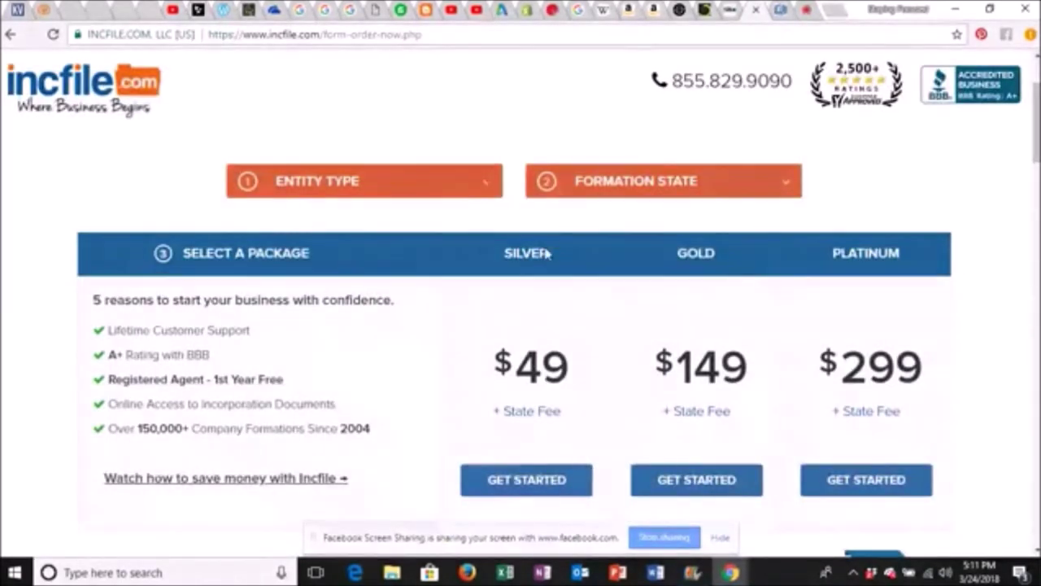
click(518, 488)
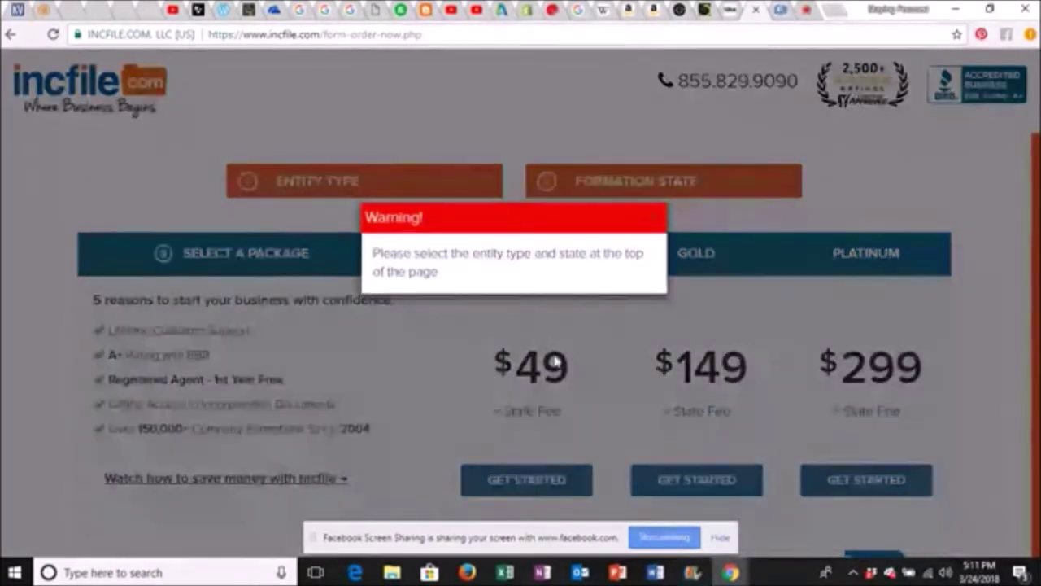
click(656, 225)
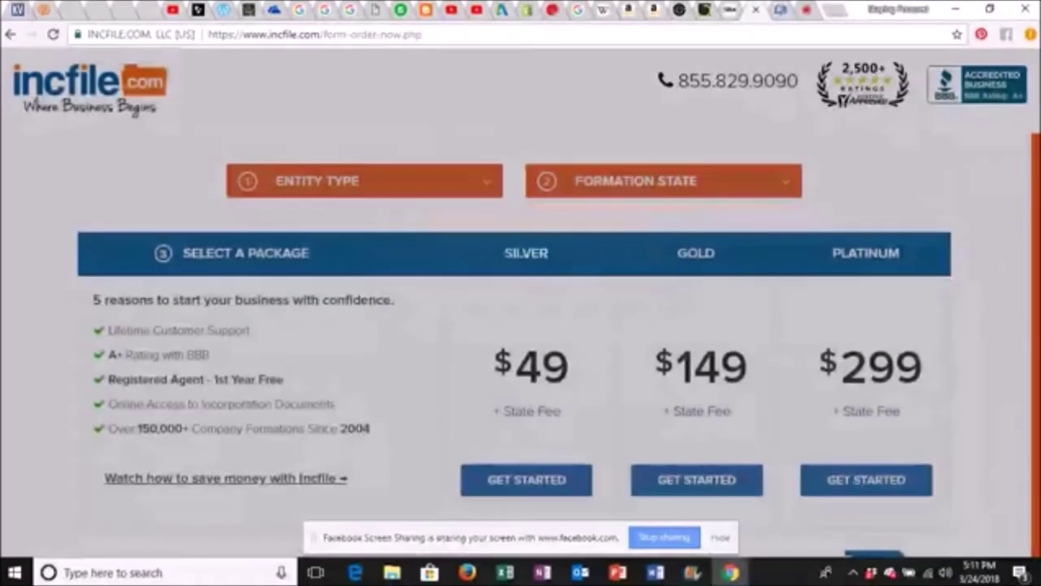
Set the entity type to LLC and the formation state to Georgia on the order page.
scroll(521, 325, up, 2)
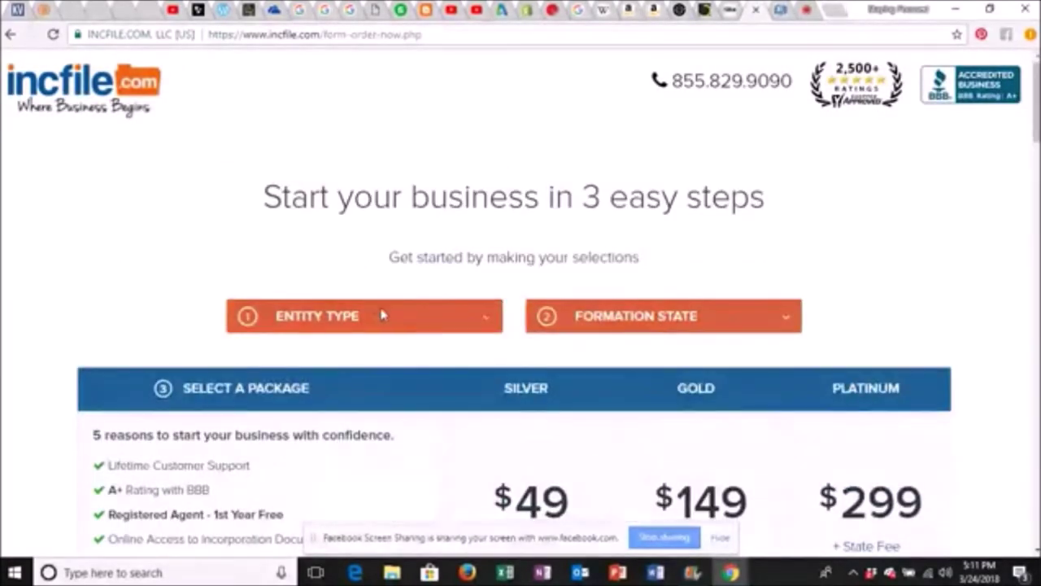
click(486, 322)
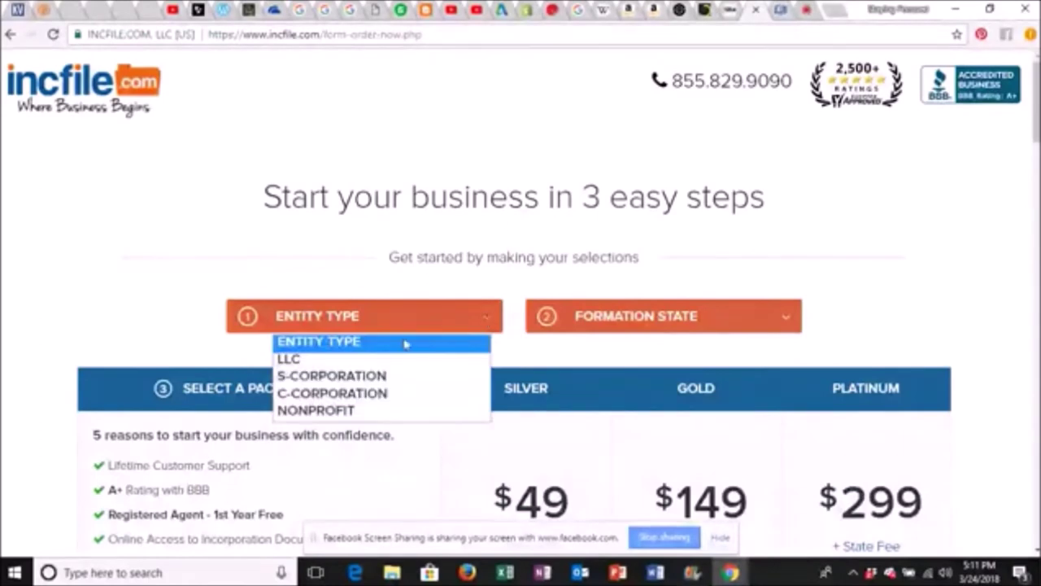
click(386, 361)
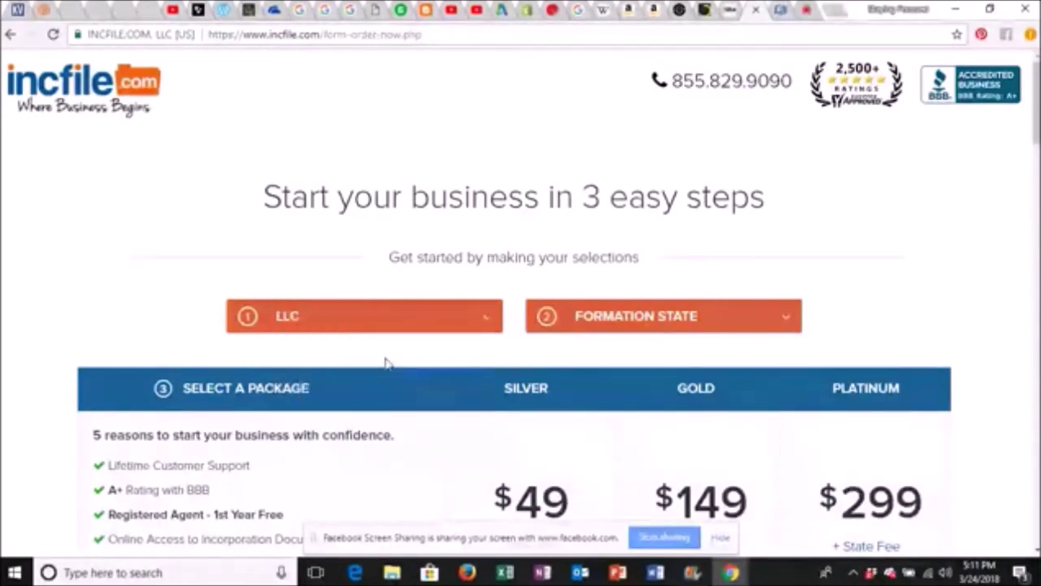
click(789, 322)
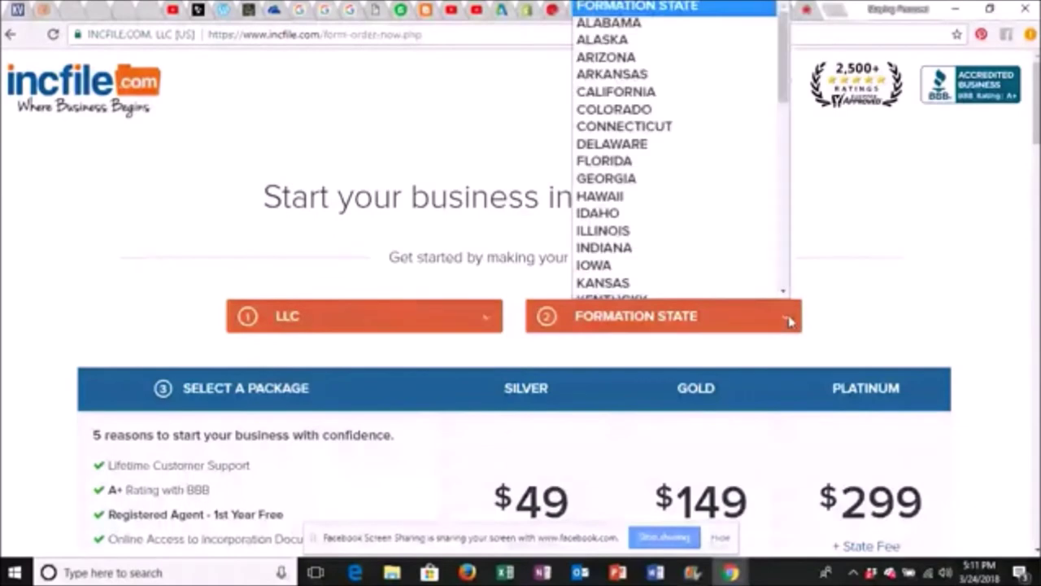
click(676, 169)
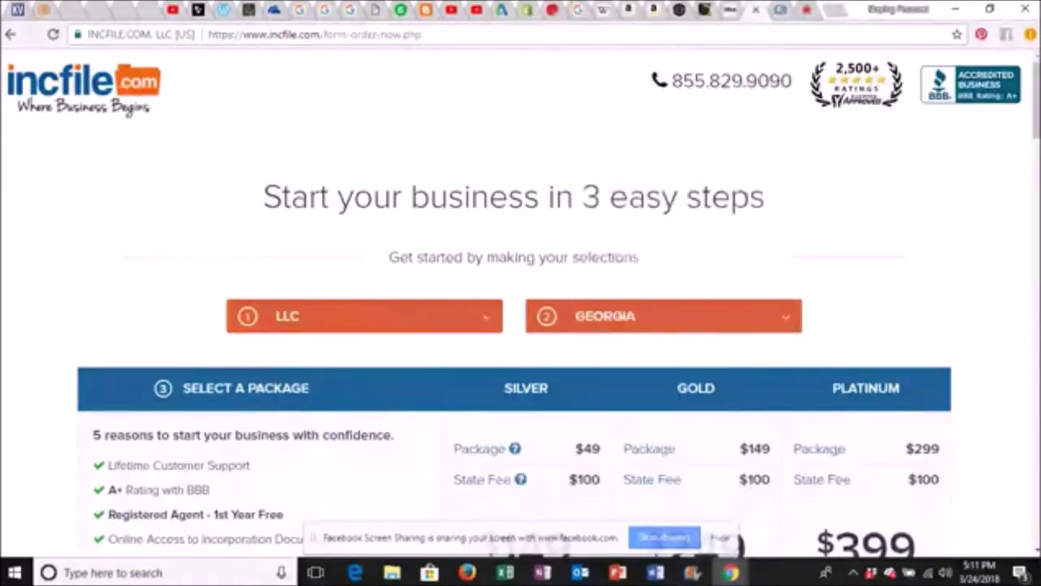
Review the package totals including the state fee and start the order with the Silver package.
scroll(669, 221, down, 1)
scroll(498, 290, down, 1)
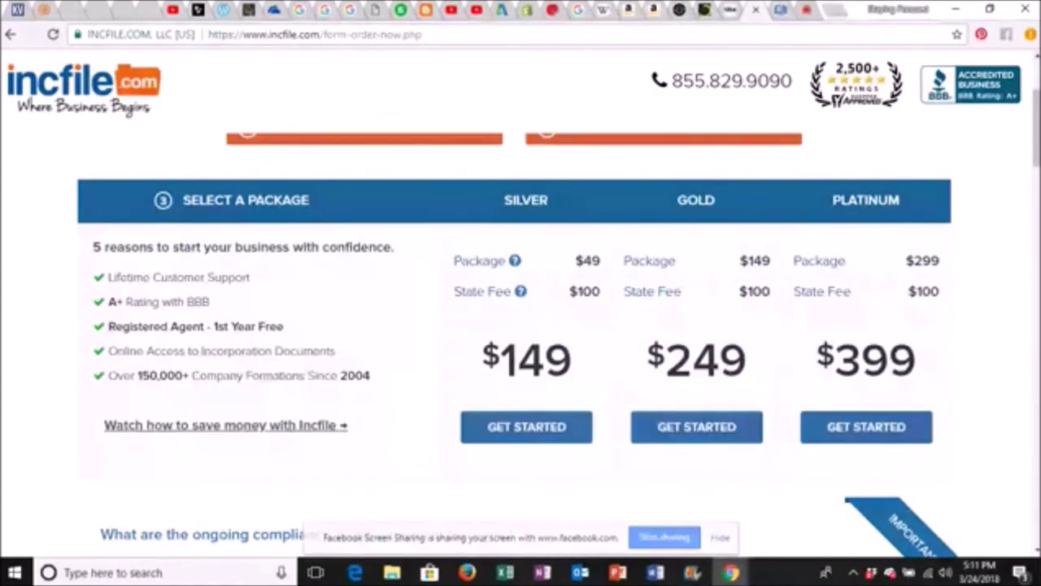
drag(1036, 130, 1035, 464)
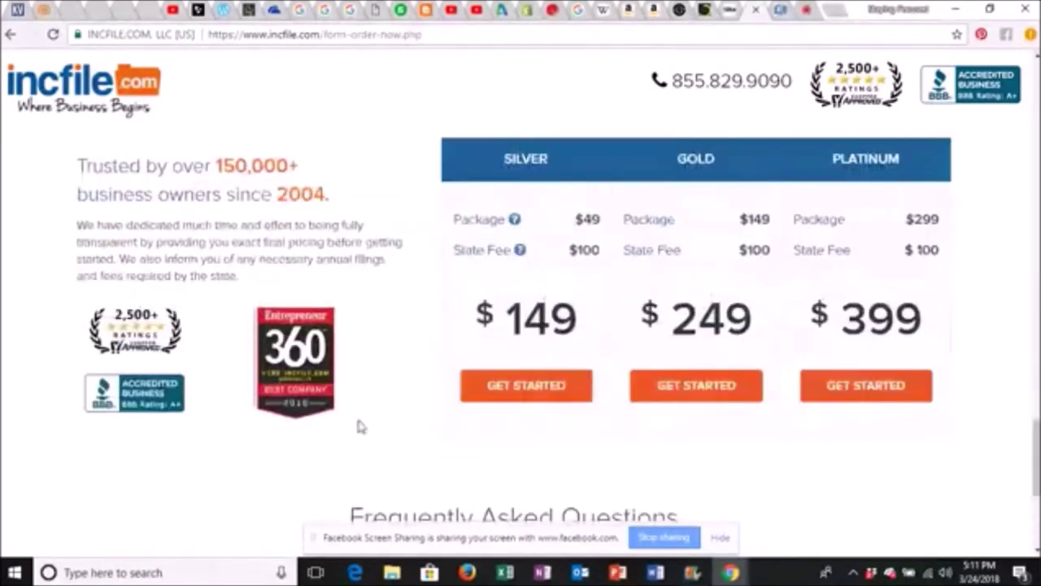
click(506, 387)
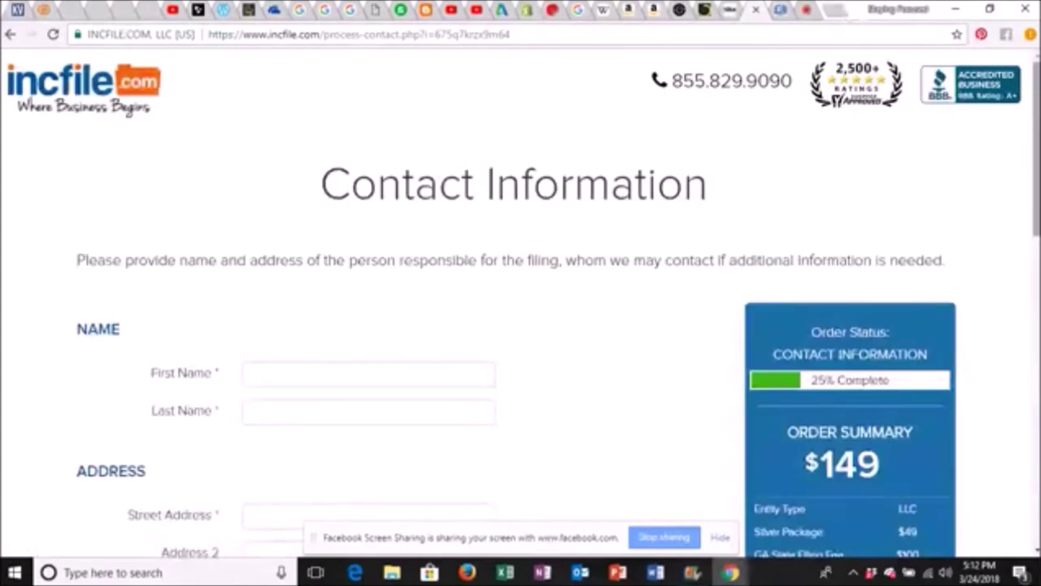
Fill in the contact information form with the contact's saved name, address, phone and e-mail from the browser's autofill.
scroll(521, 326, down, 3)
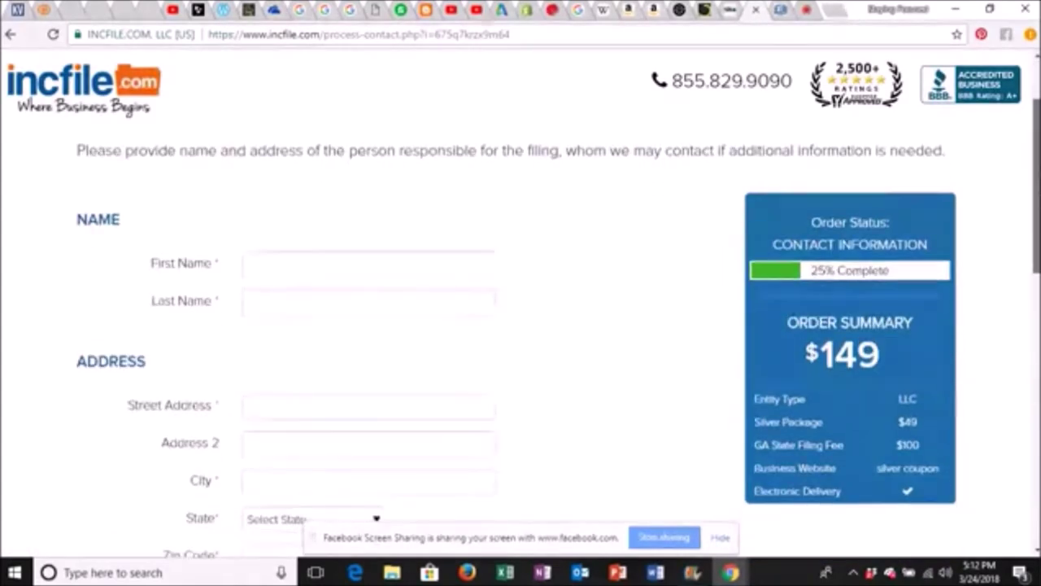
click(261, 268)
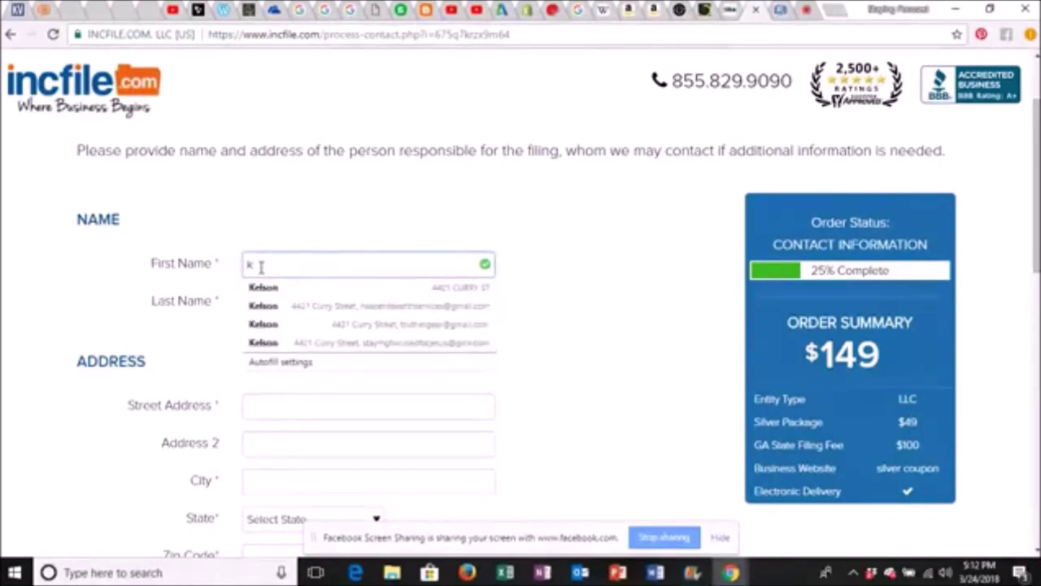
click(259, 288)
scroll(271, 293, down, 4)
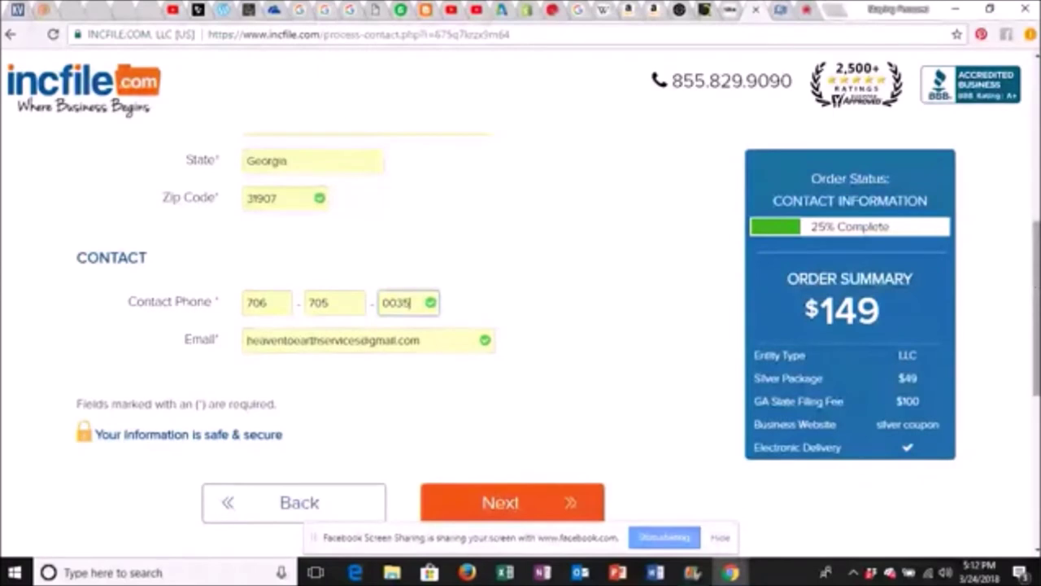
Check the filled-in contact details and continue to the Expedited Information page.
mouse_move(1037, 310)
mouse_down()
mouse_move(1036, 200)
mouse_move(1037, 302)
mouse_up()
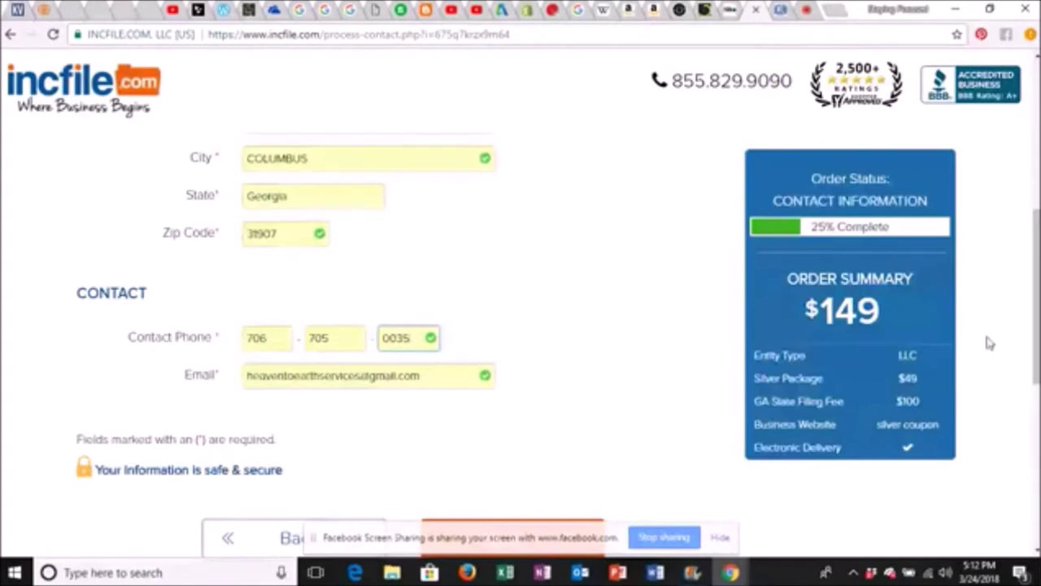
scroll(558, 346, down, 3)
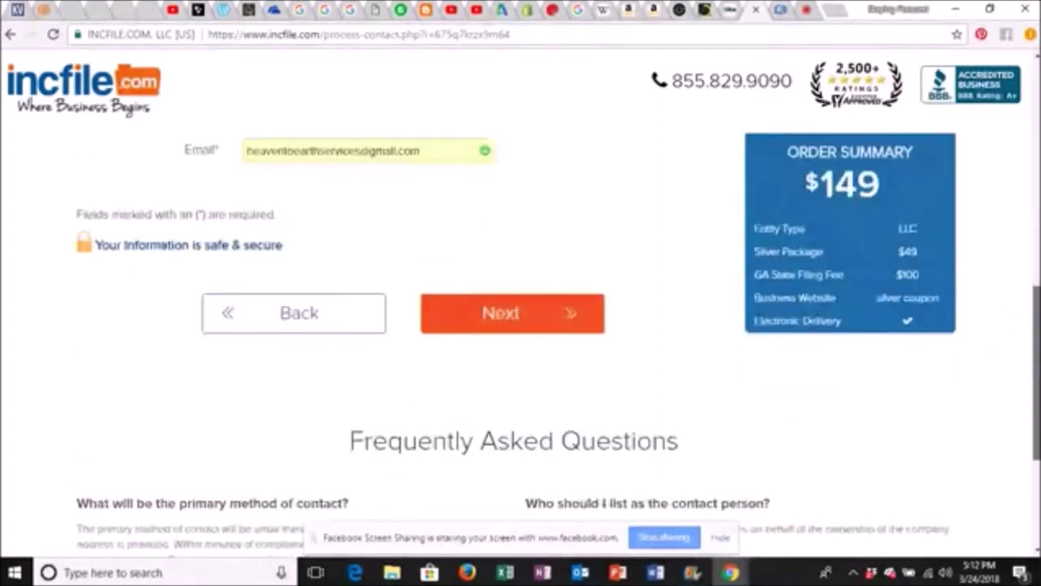
scroll(593, 347, down, 1)
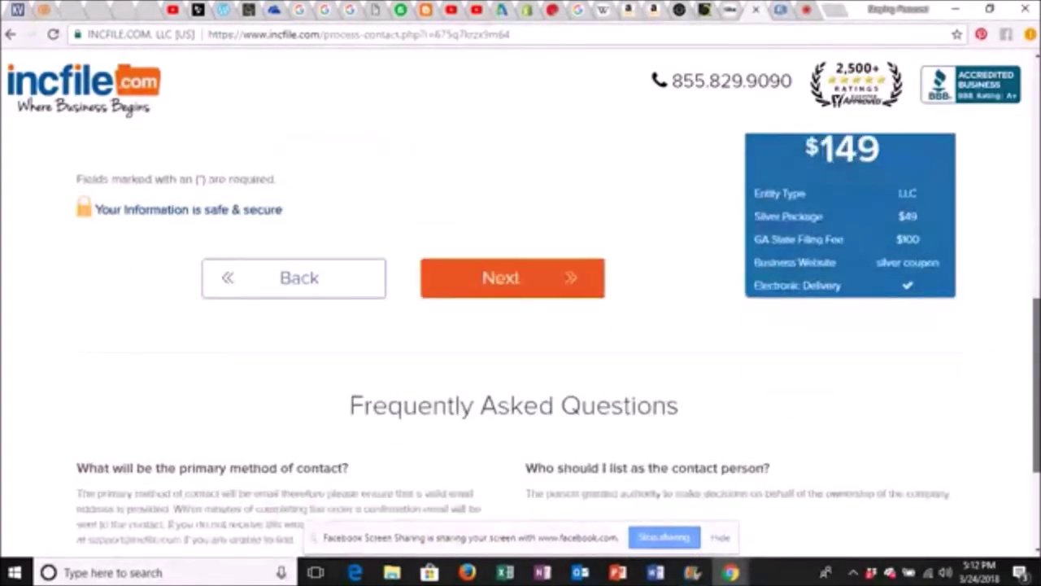
click(505, 281)
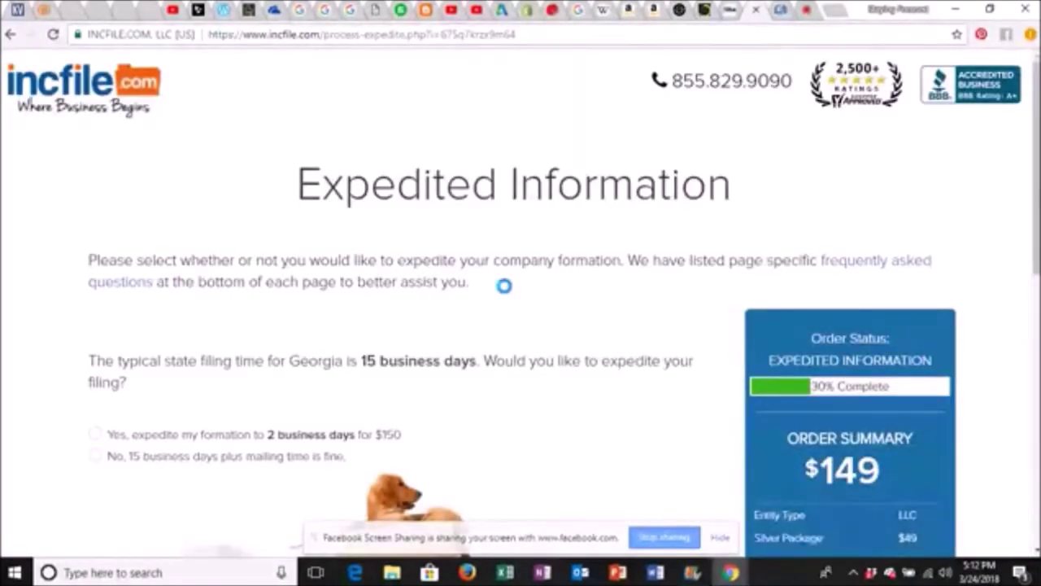
Decline expedited filing by choosing the 15 business days option, and continue to the Company Information page.
scroll(521, 326, down, 2)
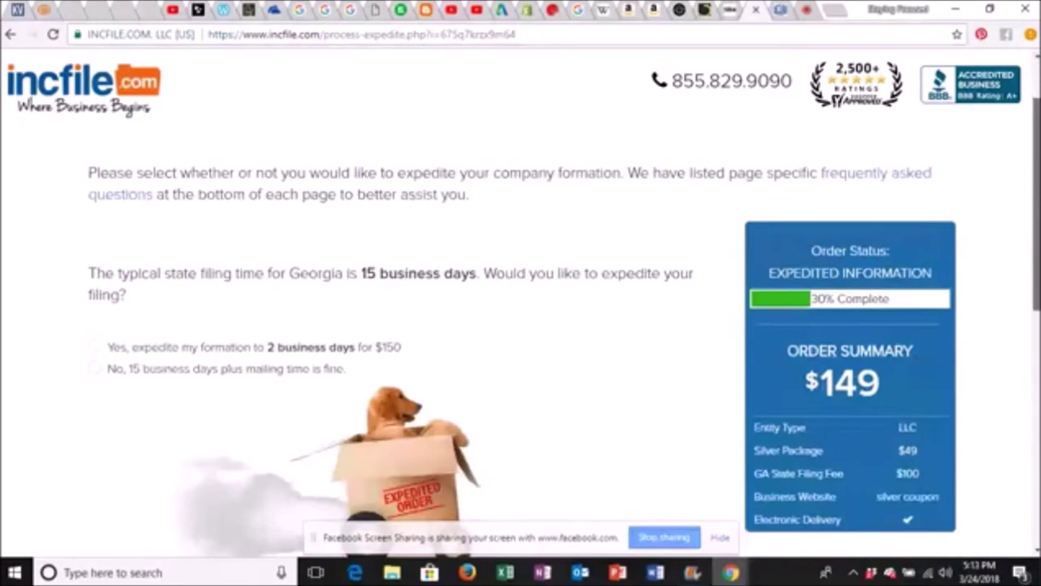
scroll(379, 304, down, 1)
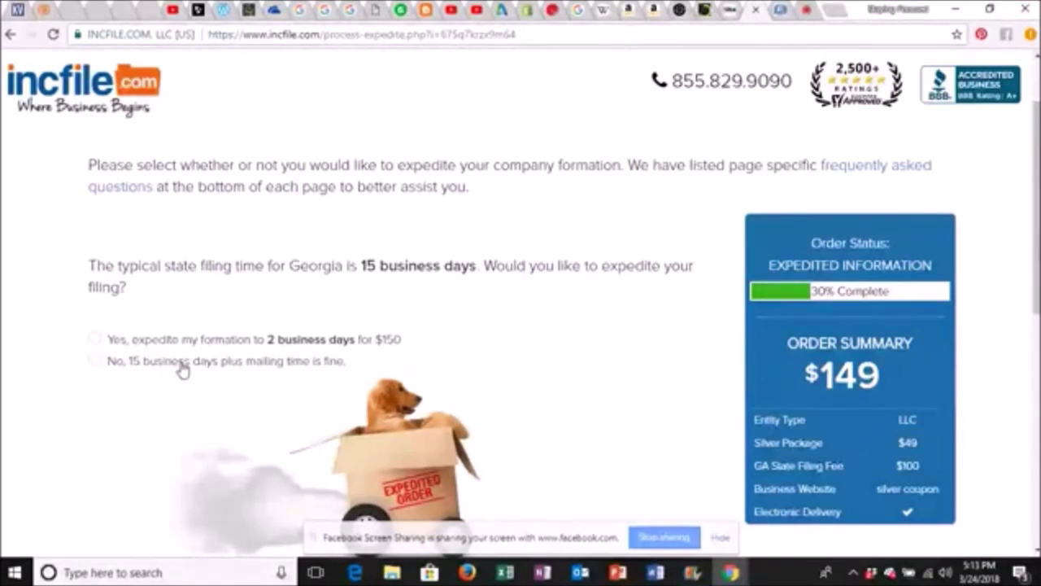
click(95, 340)
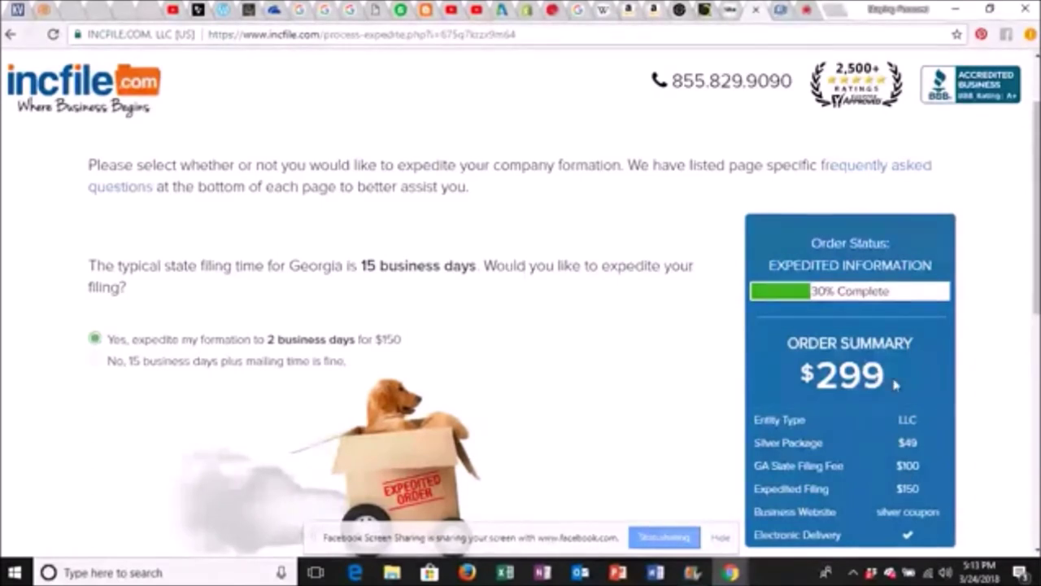
click(93, 363)
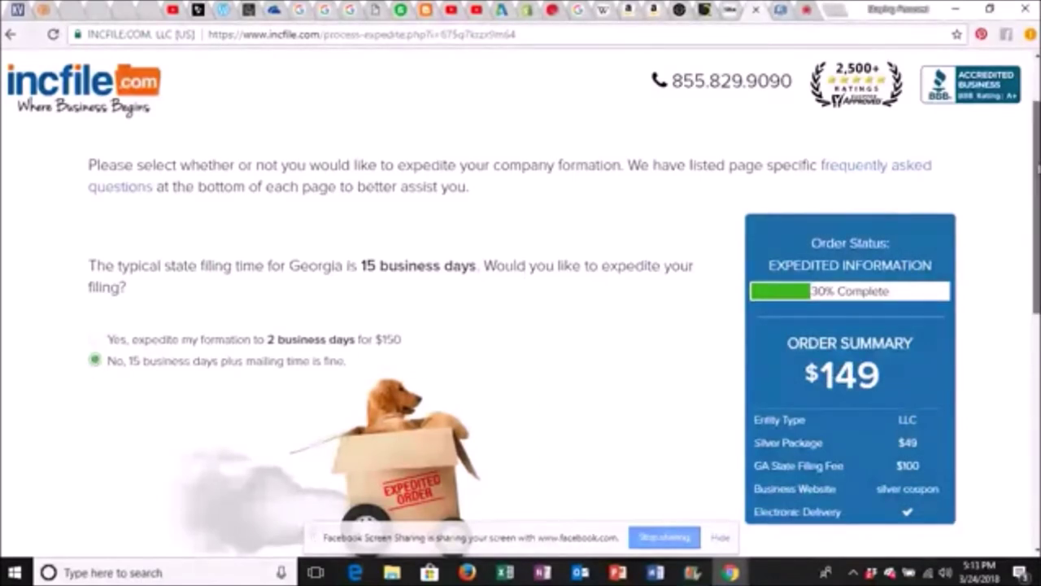
scroll(1039, 171, down, 1)
scroll(537, 342, down, 3)
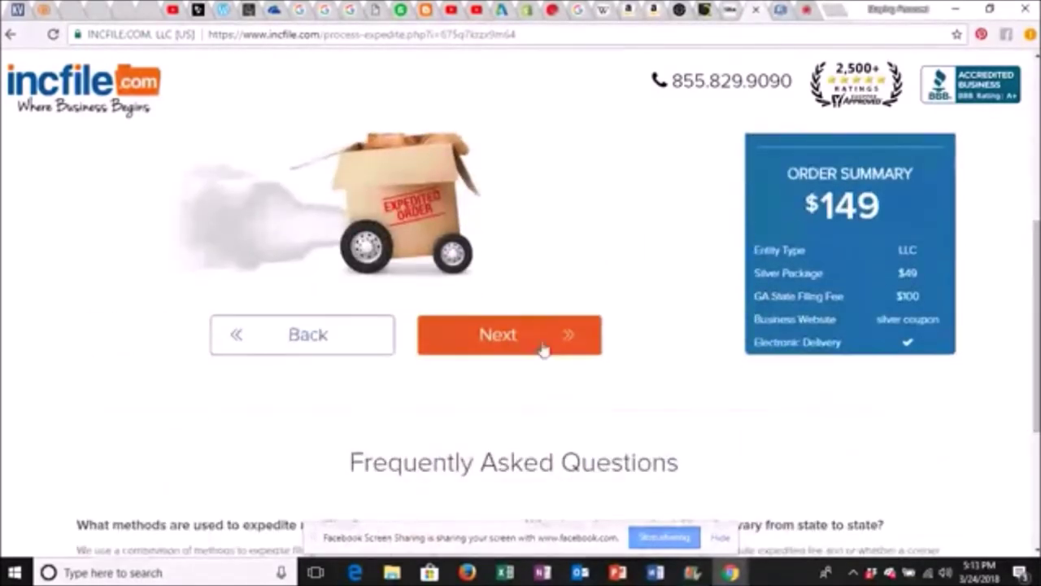
click(542, 342)
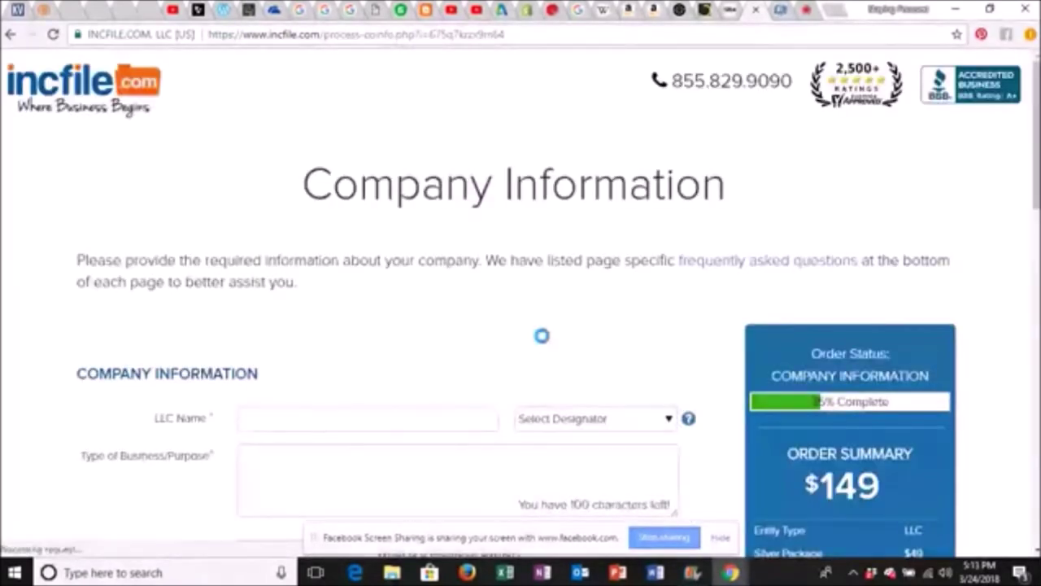
Fill in the LLC name as 123 It's On Me from the saved autofill entry and set the designator to LLC. with a period.
scroll(521, 325, down, 3)
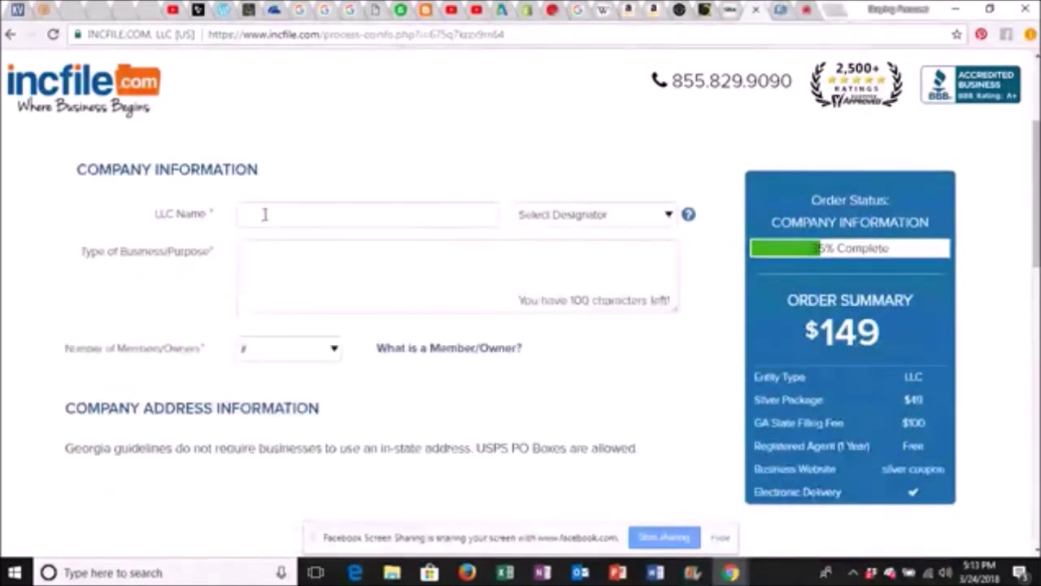
click(266, 214)
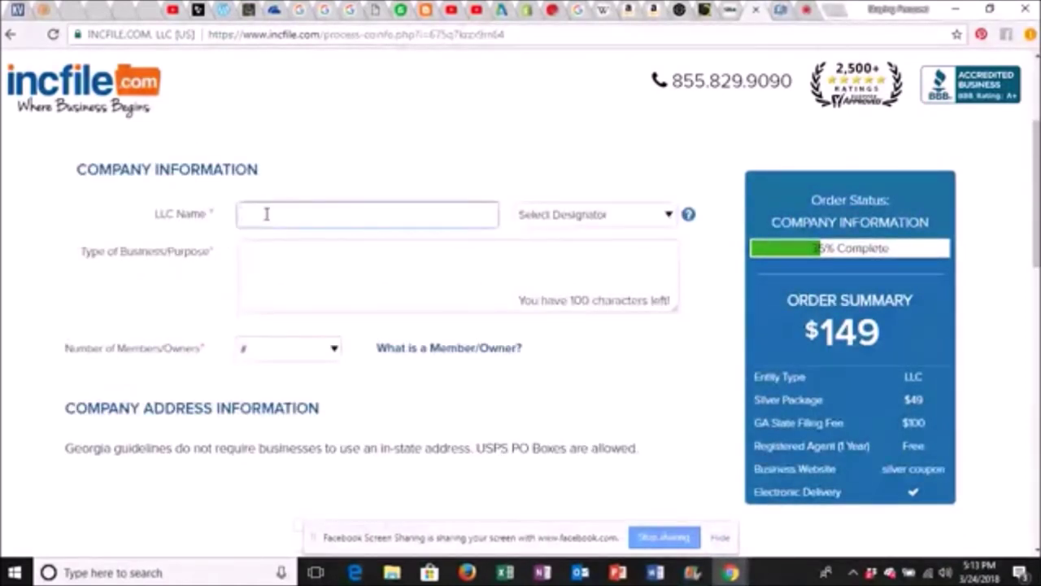
text(123 IT'S ON ME)
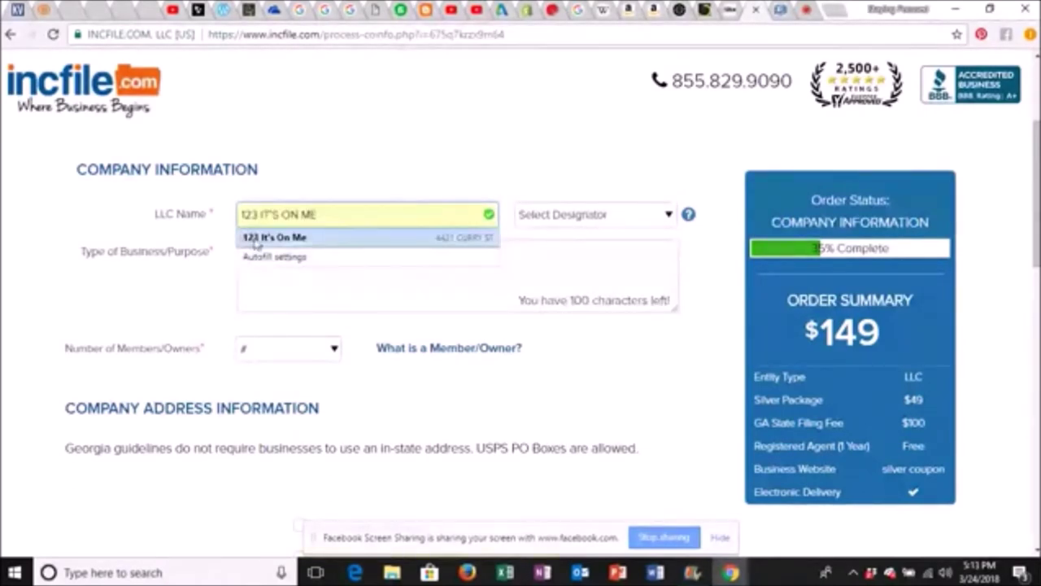
click(255, 237)
mouse_move(672, 218)
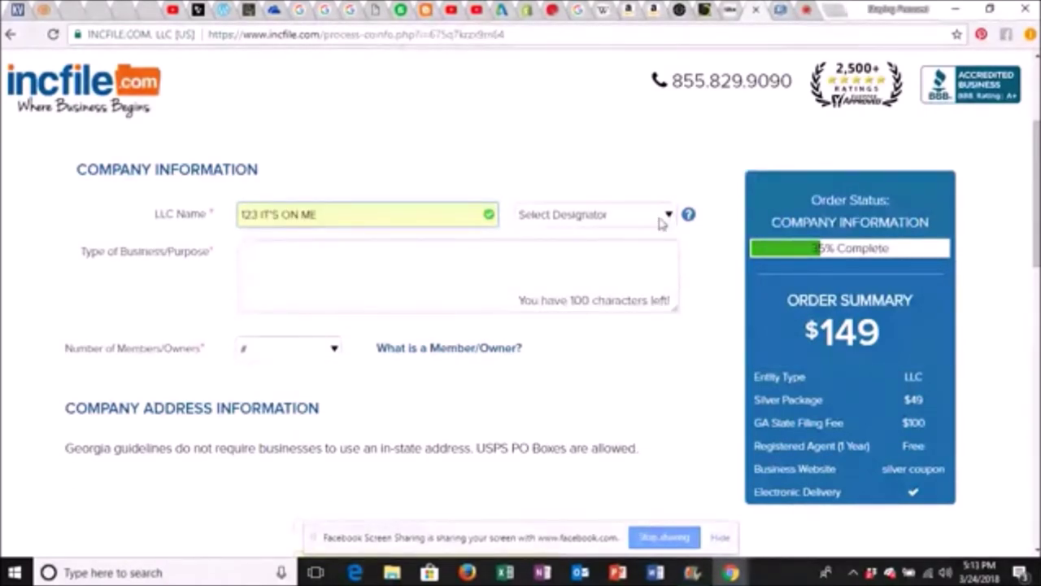
click(661, 224)
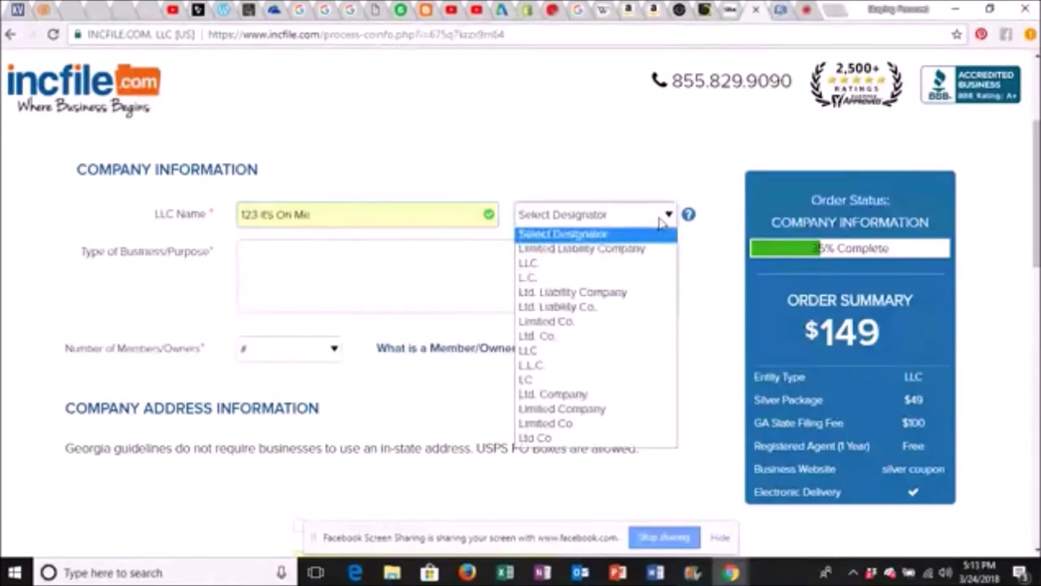
click(575, 269)
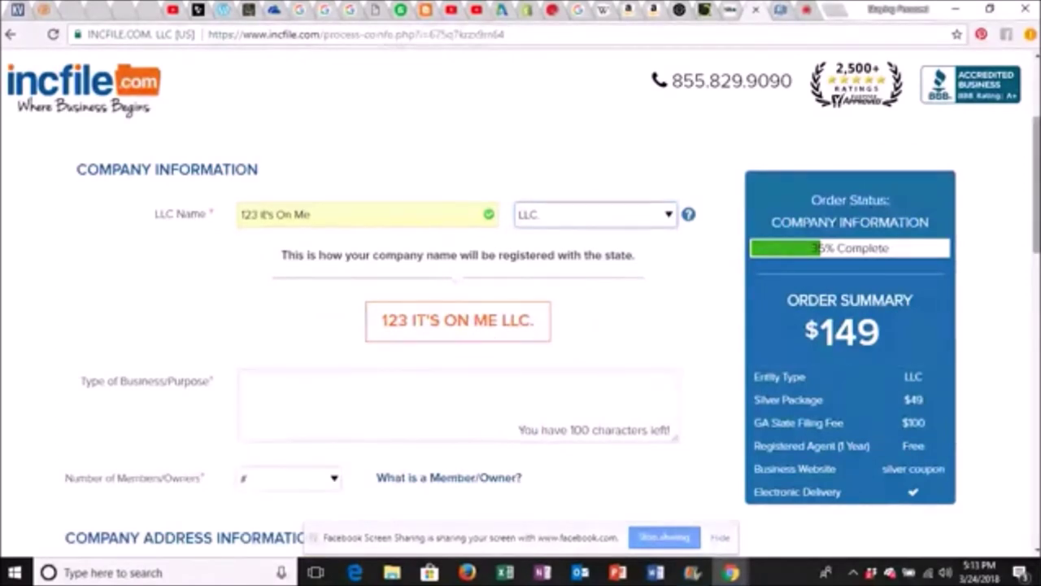
Enter RETAIL as the type of business or purpose and set the number of members/owners to 1.
scroll(521, 325, down, 2)
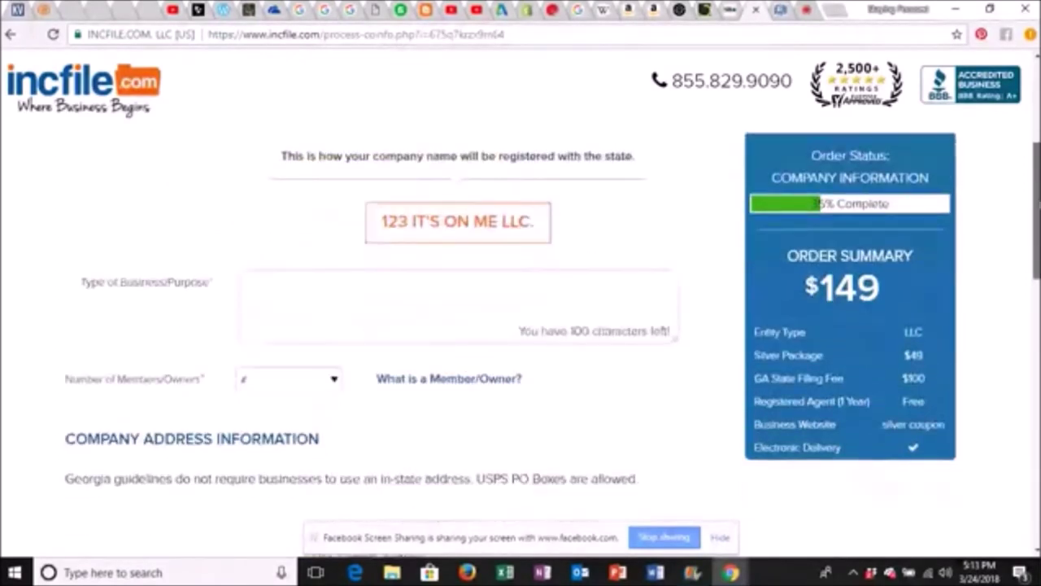
scroll(247, 204, down, 1)
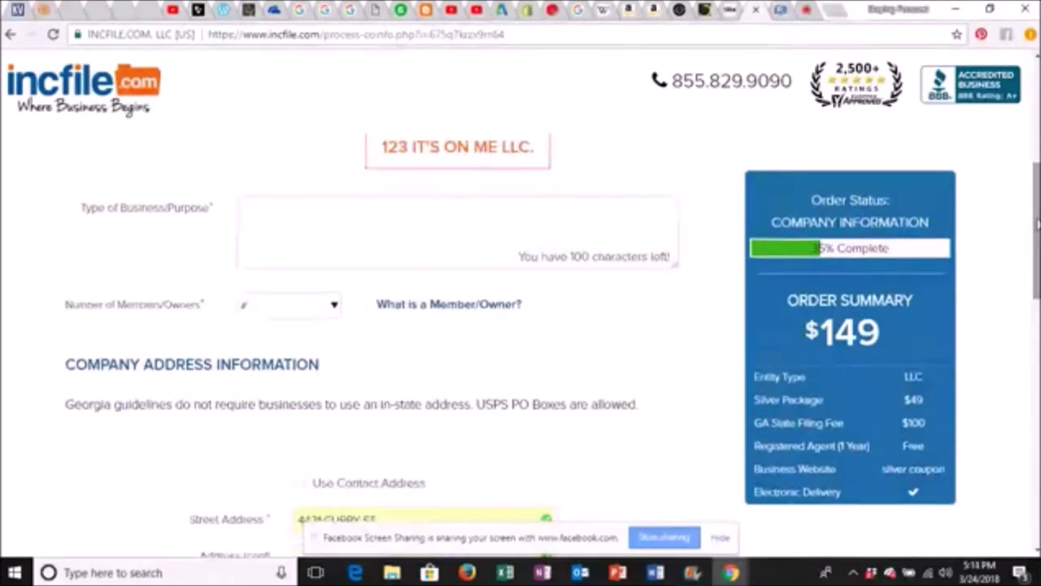
click(269, 220)
text(RETA)
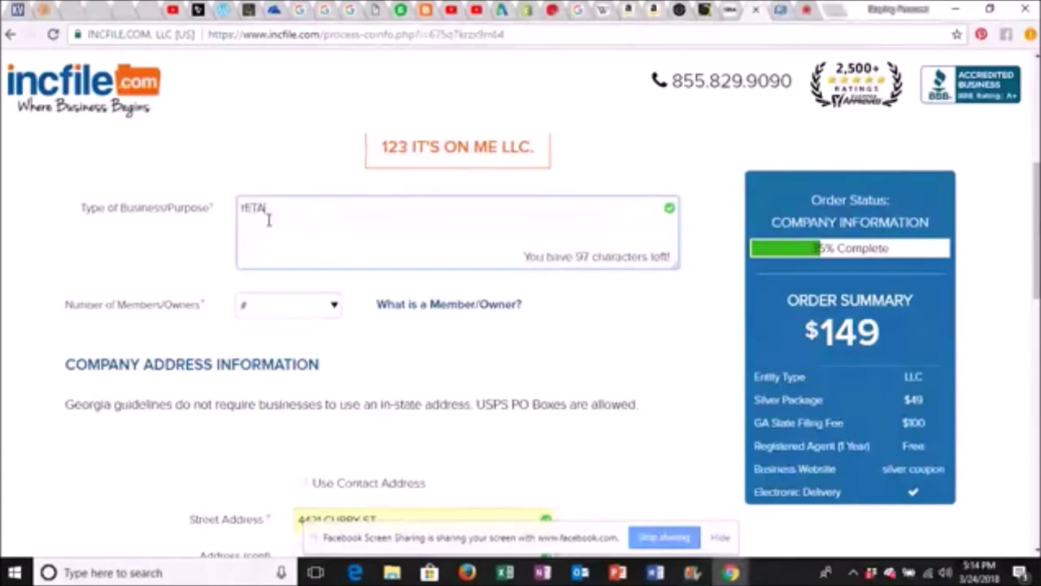
text(IL)
key(BackSpace)
key(BackSpace)
key(BackSpace)
key(BackSpace)
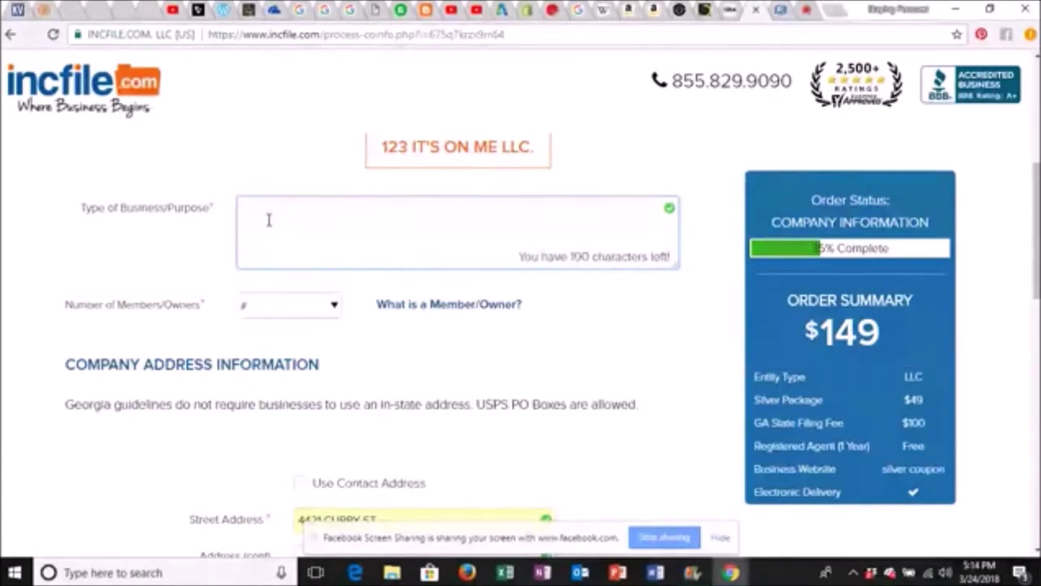
text(RETAIL)
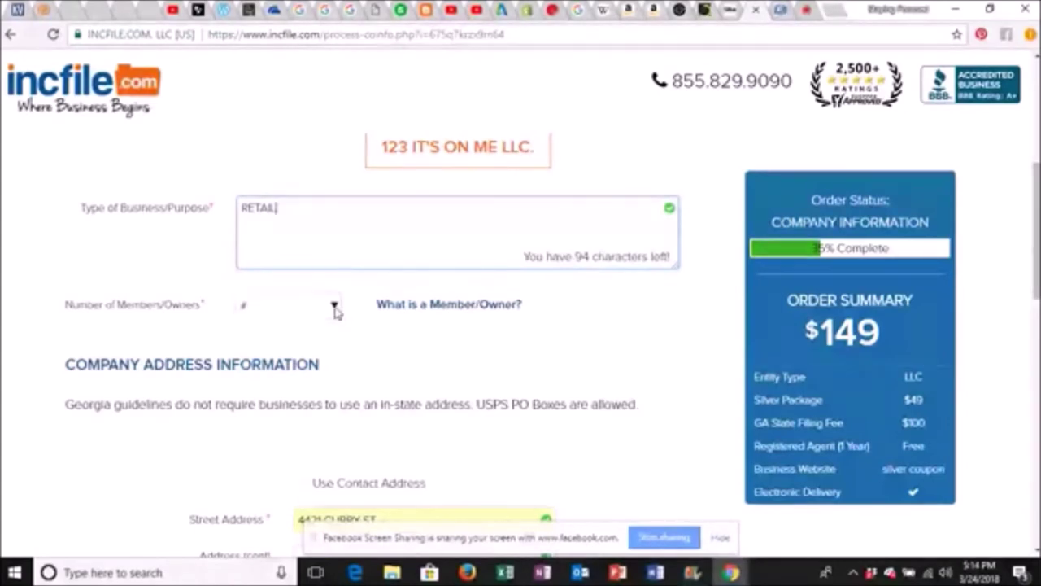
click(335, 307)
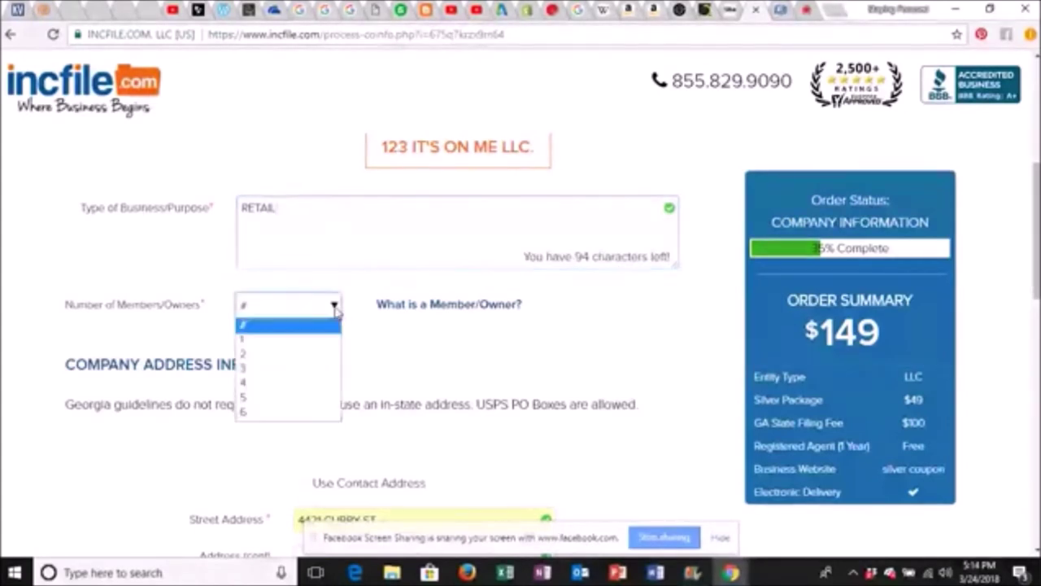
click(284, 340)
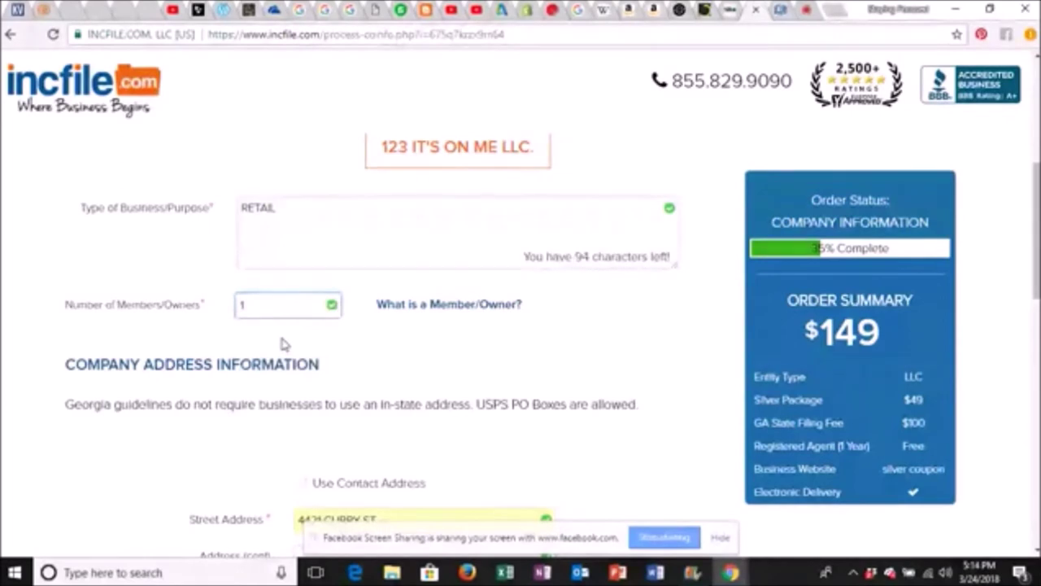
Use the contact address as the company address and continue to the Customized LLC Kit page.
scroll(366, 342, down, 2)
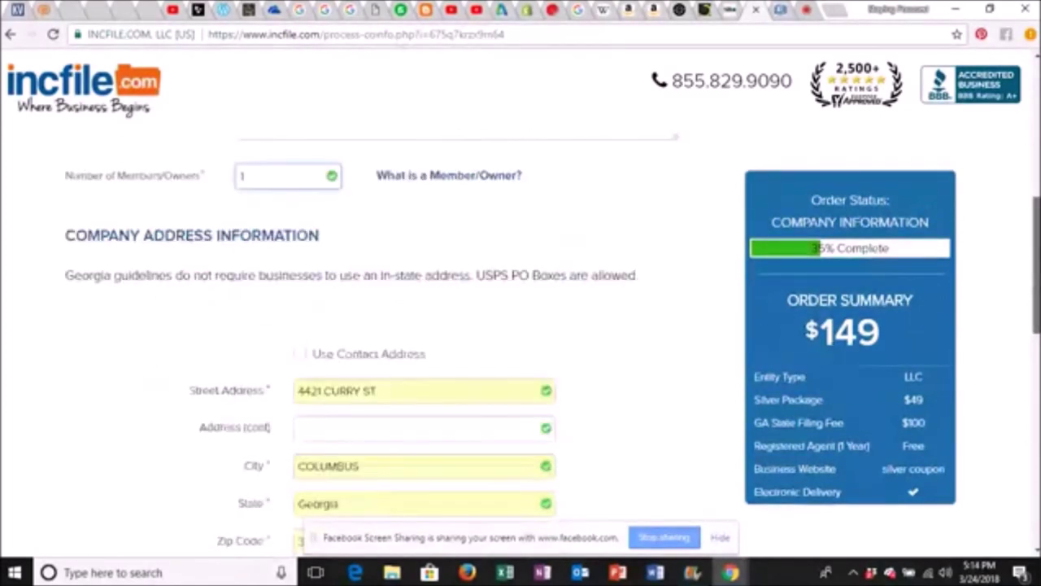
scroll(366, 326, down, 1)
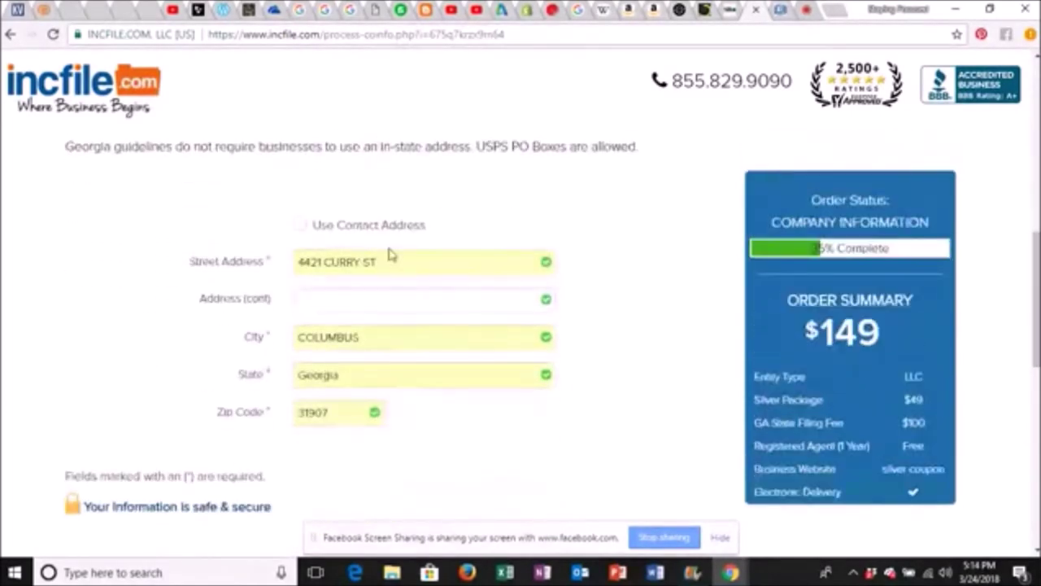
click(302, 226)
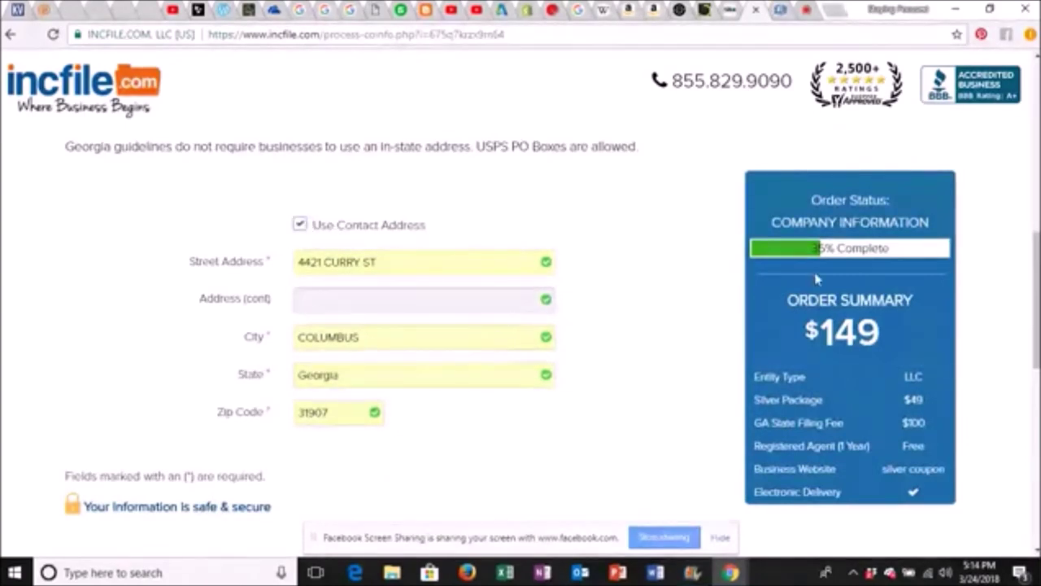
scroll(521, 325, down, 3)
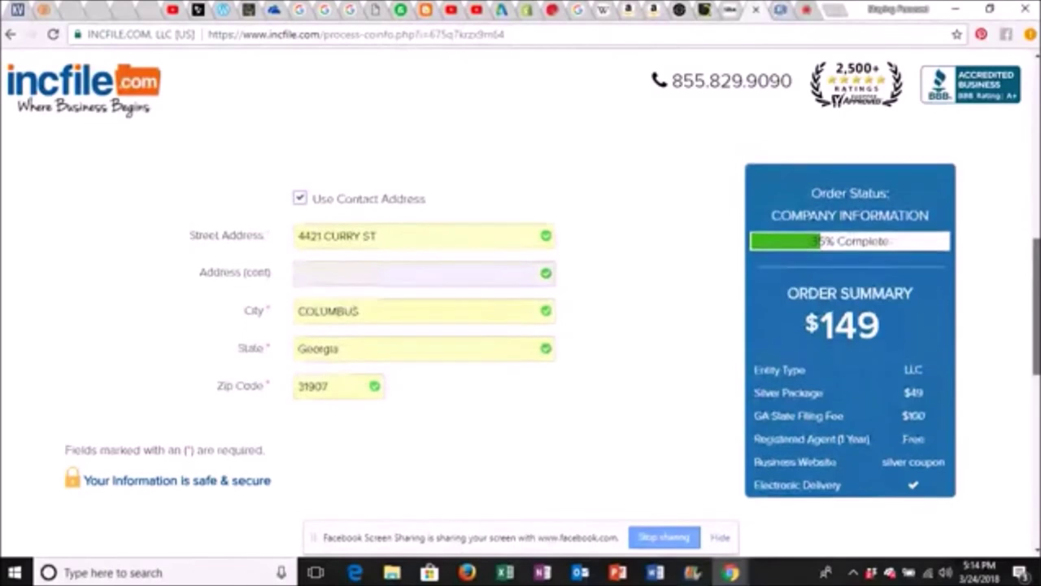
scroll(713, 295, down, 1)
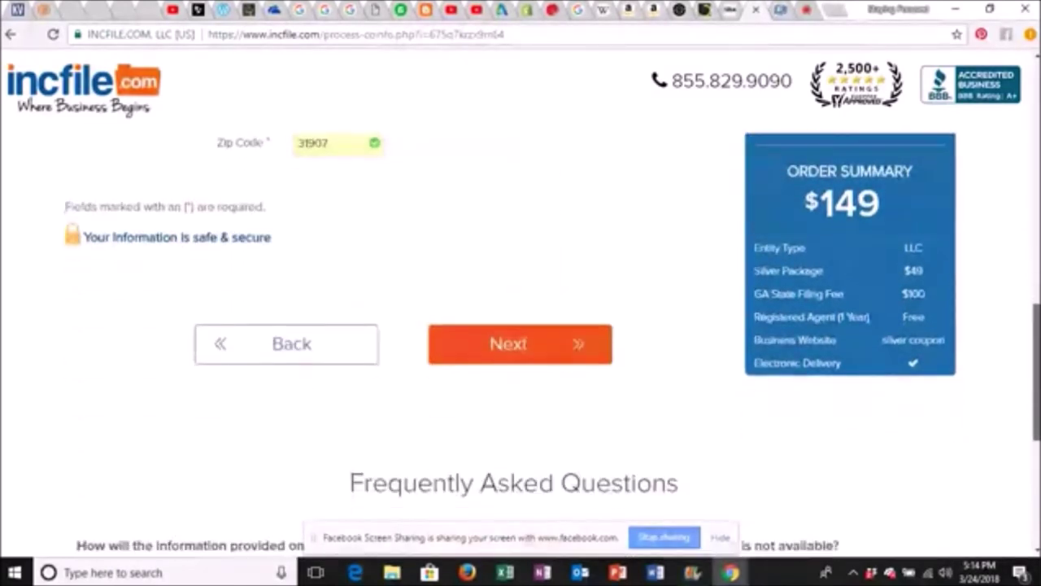
click(521, 346)
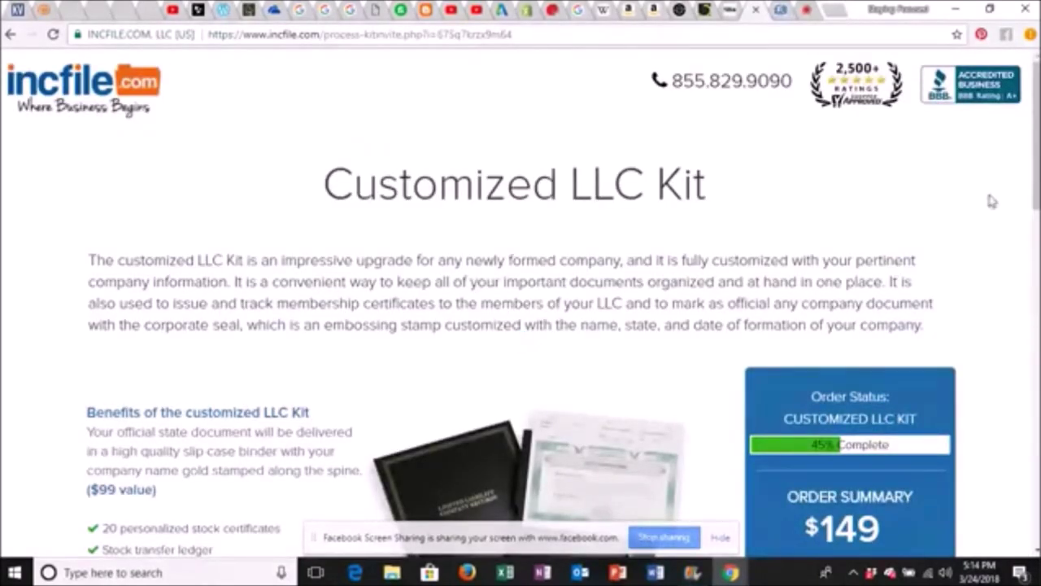
Review the customized LLC Kit's benefits and free bonus items, and decline the $99 kit offer.
drag(1036, 136, 1036, 207)
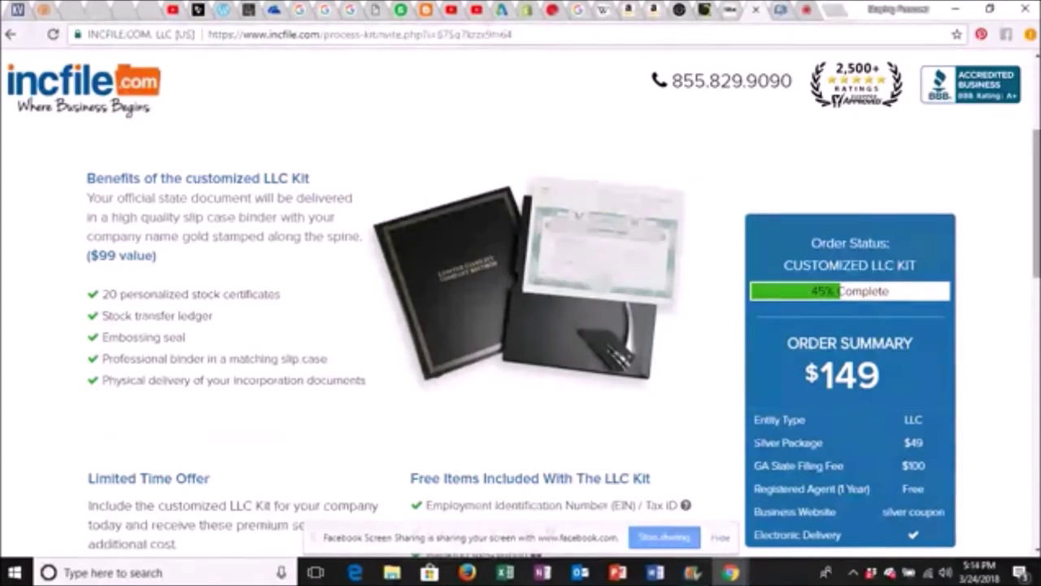
scroll(520, 325, down, 3)
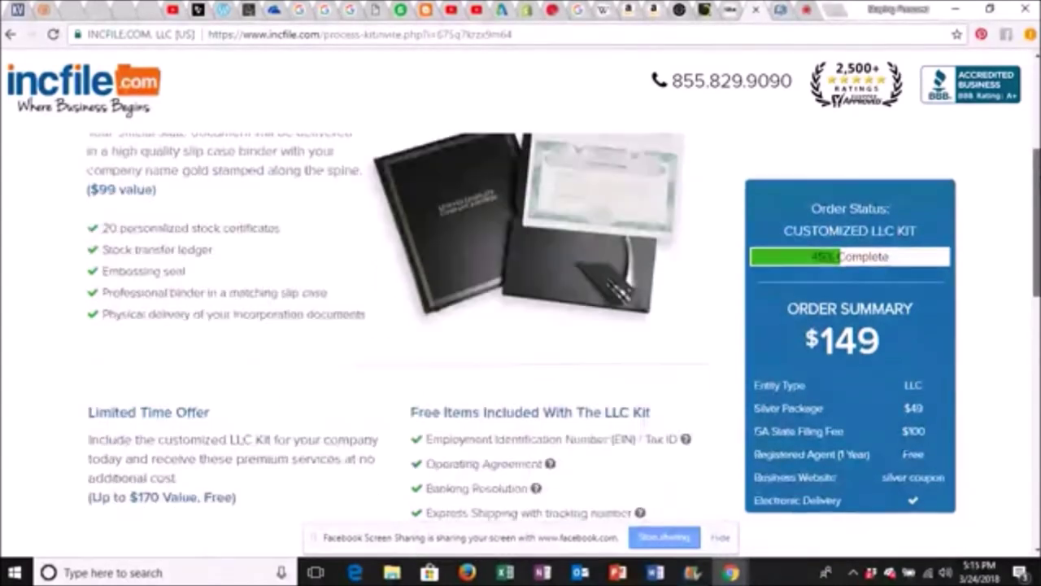
scroll(521, 325, down, 2)
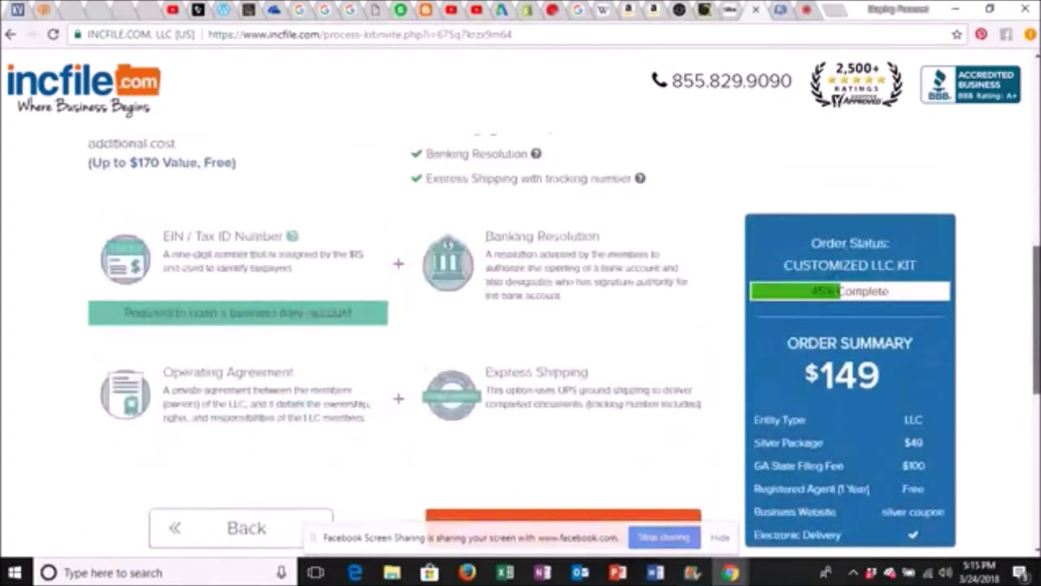
scroll(521, 325, down, 1)
scroll(521, 325, up, 4)
scroll(472, 256, down, 1)
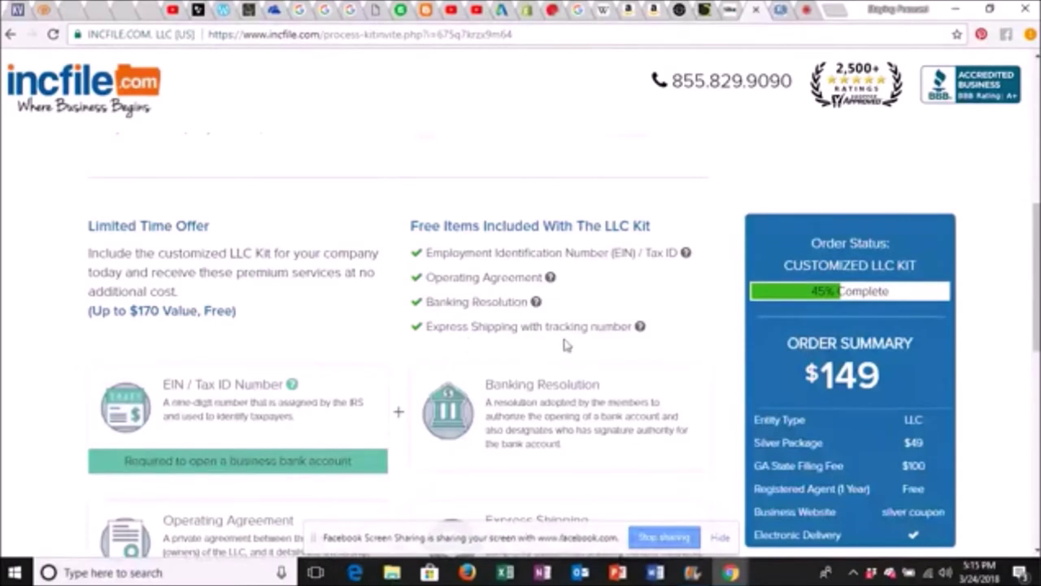
scroll(1035, 285, down, 2)
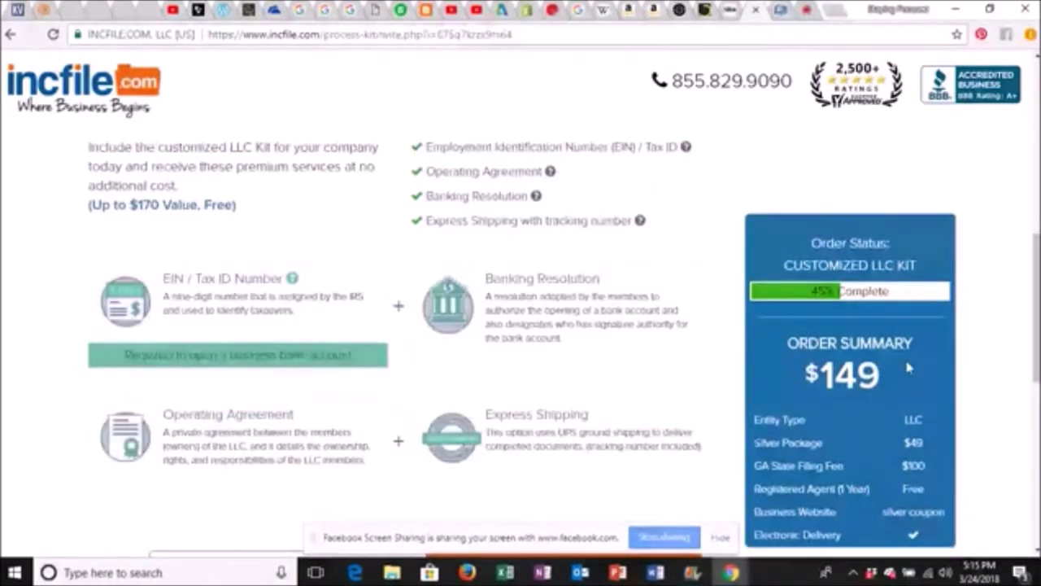
scroll(1035, 325, down, 3)
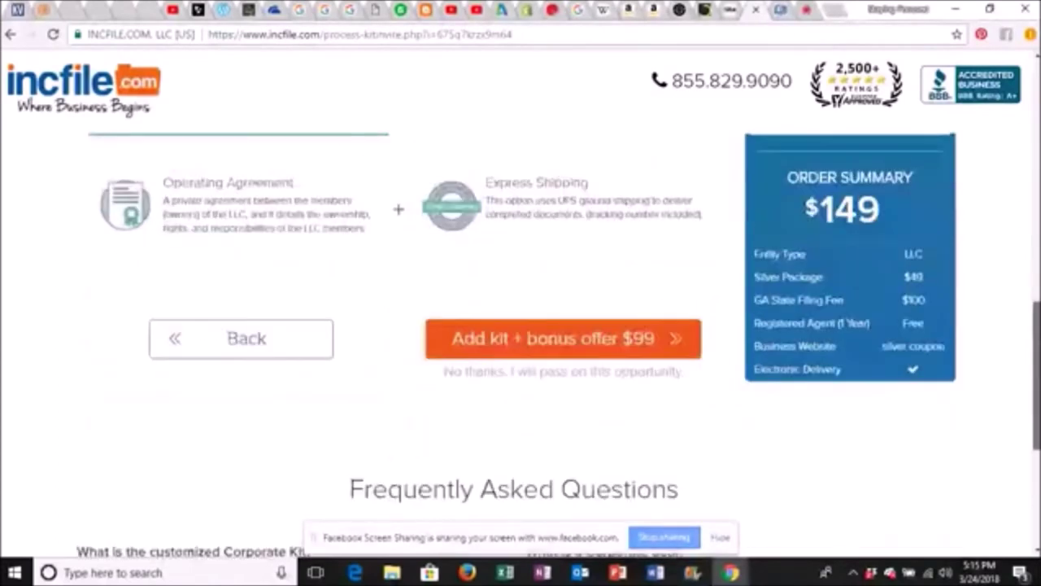
scroll(557, 371, down, 1)
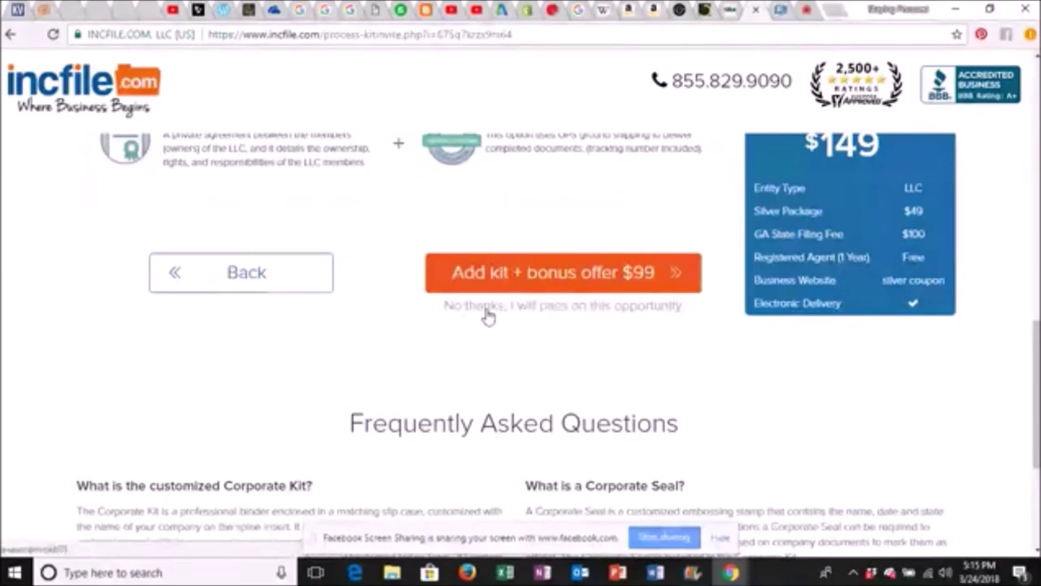
click(537, 309)
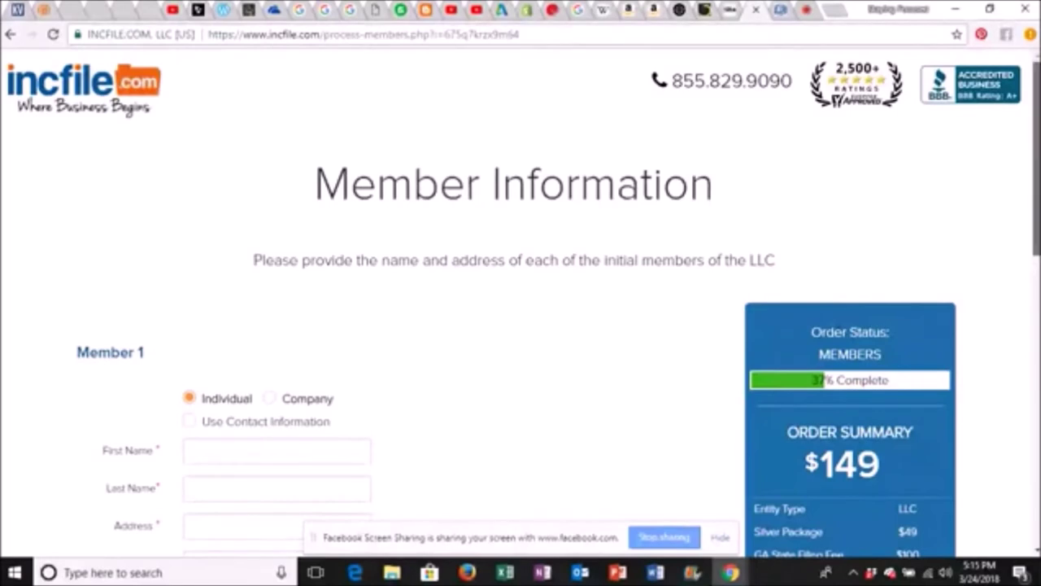
scroll(1033, 163, down, 1)
scroll(1034, 162, down, 1)
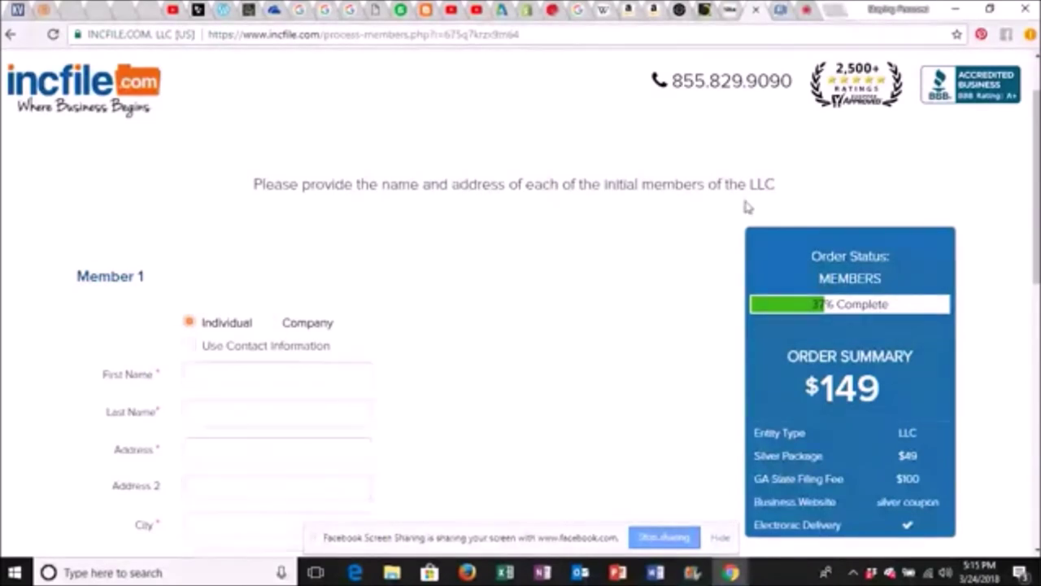
drag(1036, 202, 1037, 257)
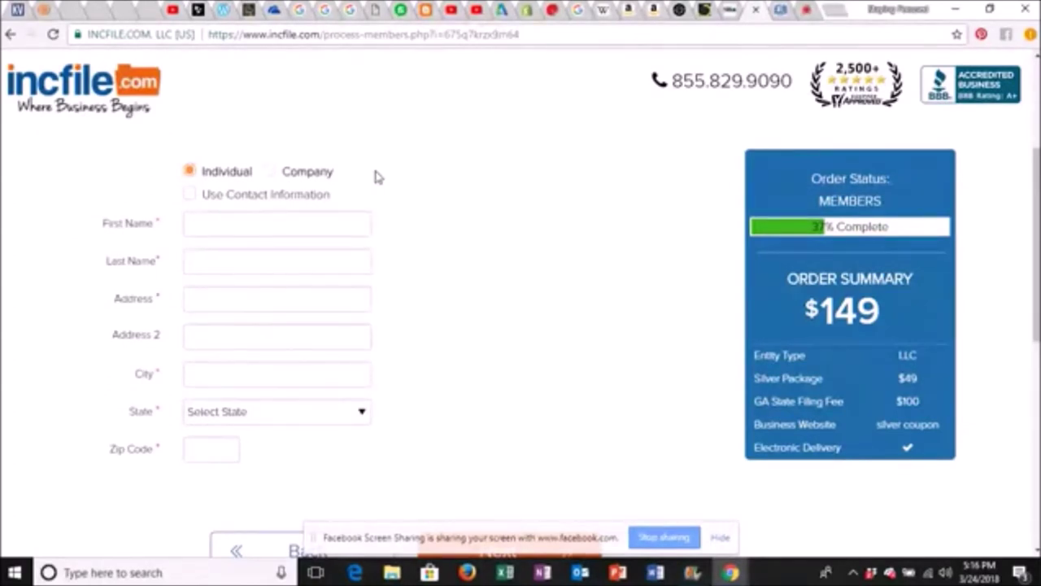
click(271, 172)
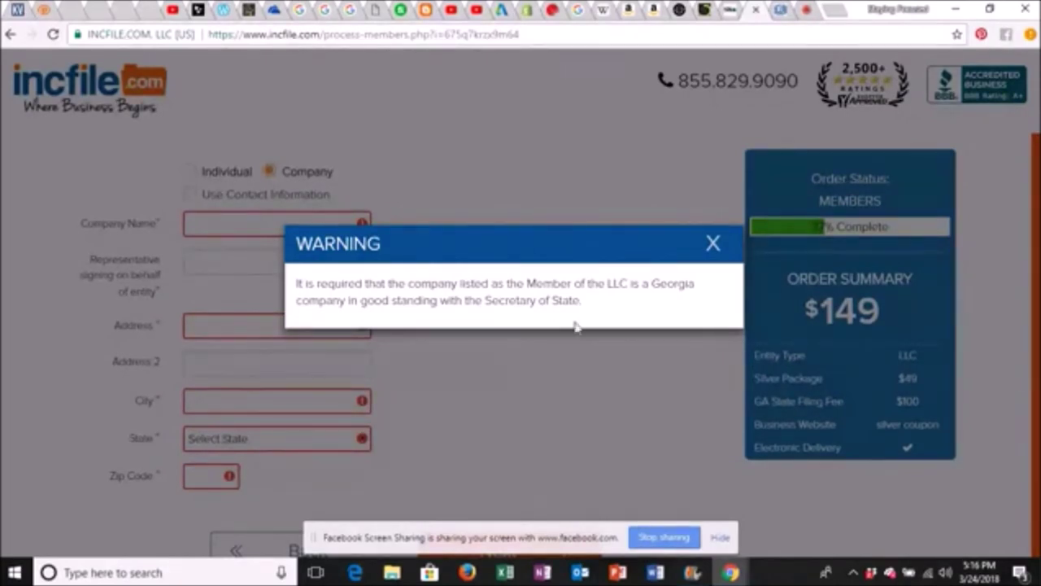
click(712, 245)
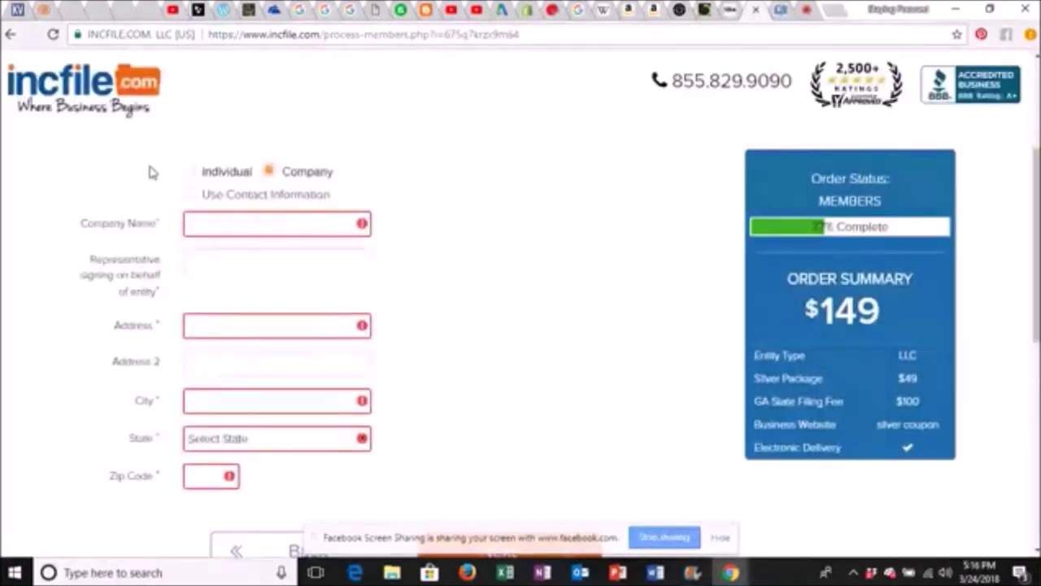
click(189, 171)
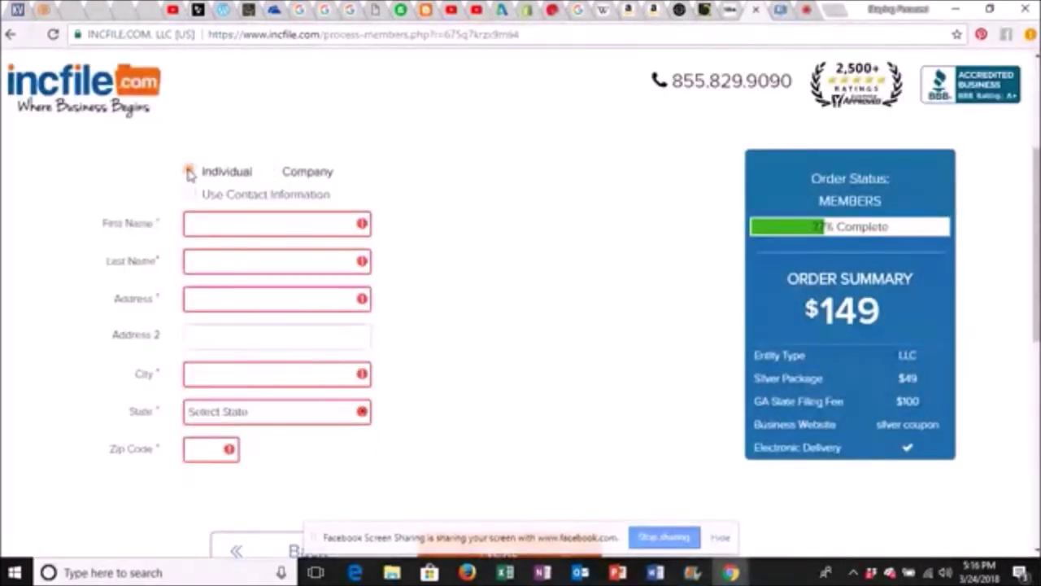
Fill in Member 1's individual name and address from the saved autofill entry and continue to the Registered Agent Information page.
click(200, 223)
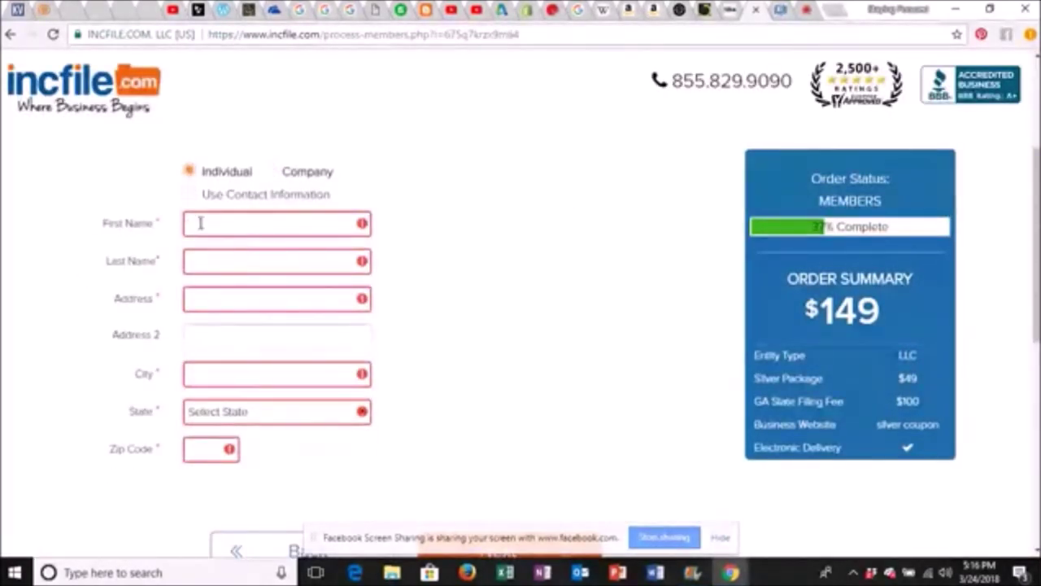
text(k)
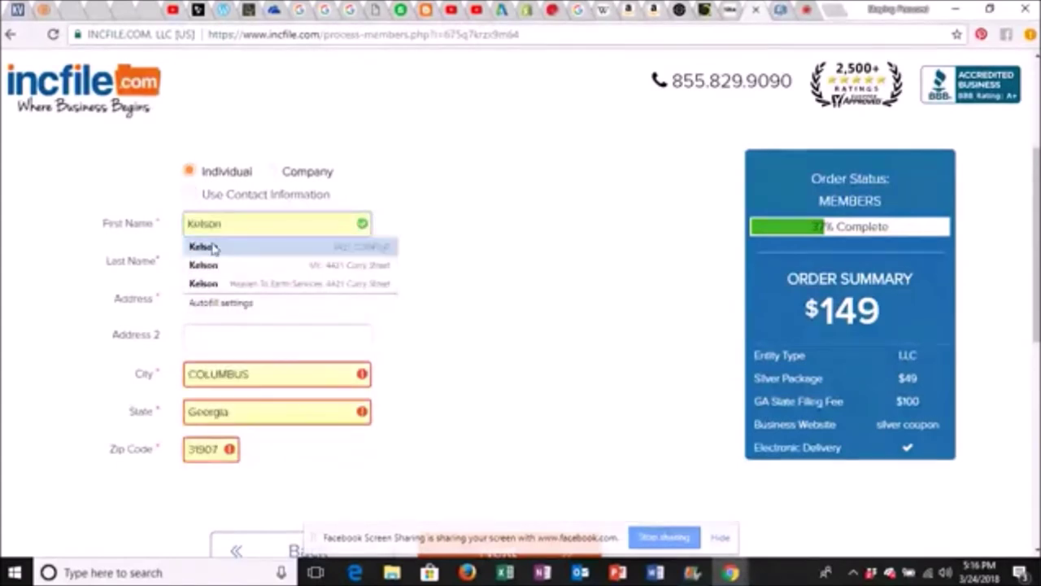
click(203, 246)
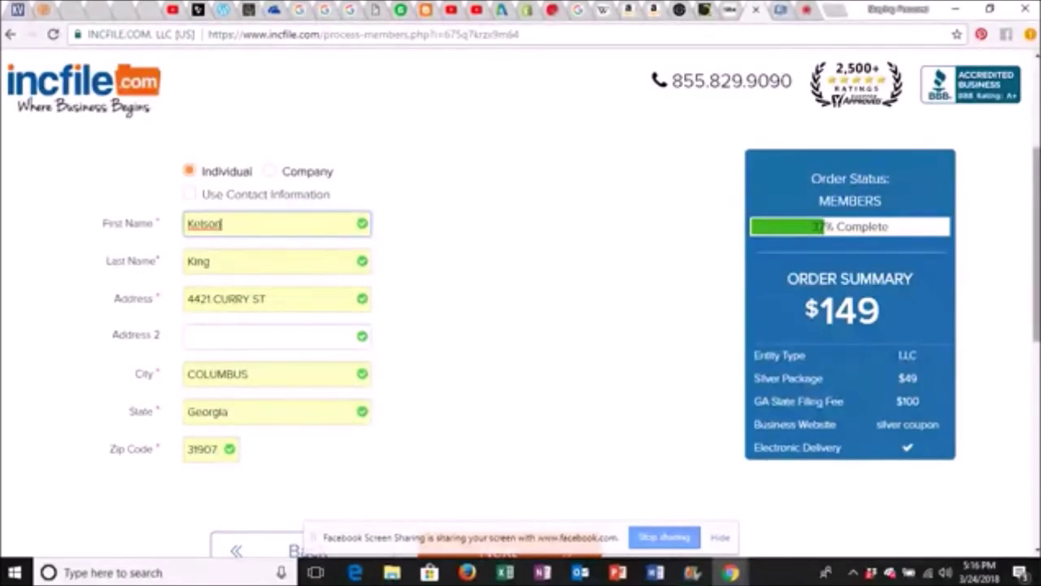
scroll(1019, 178, down, 3)
scroll(521, 342, down, 3)
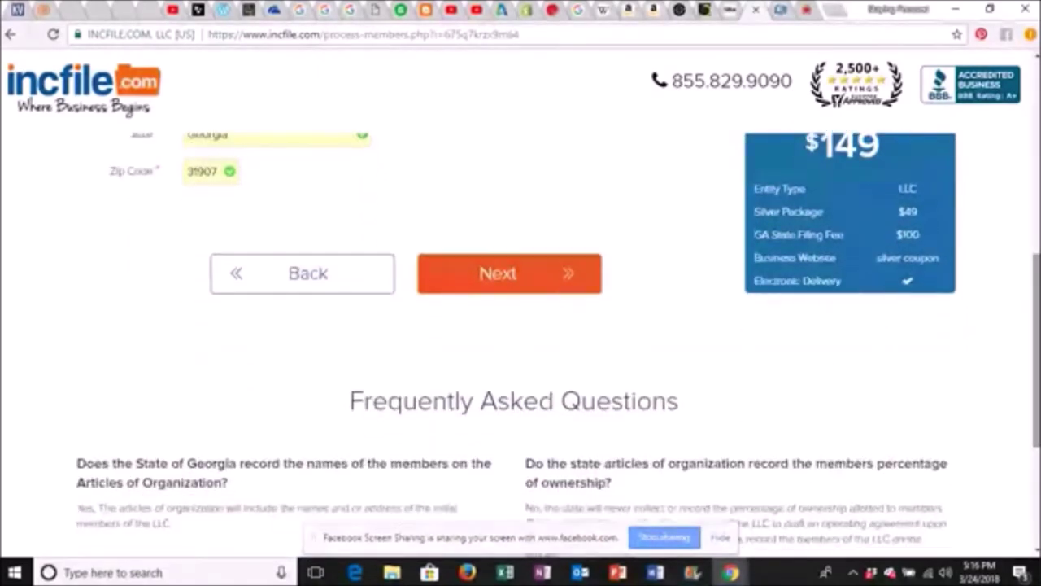
click(551, 274)
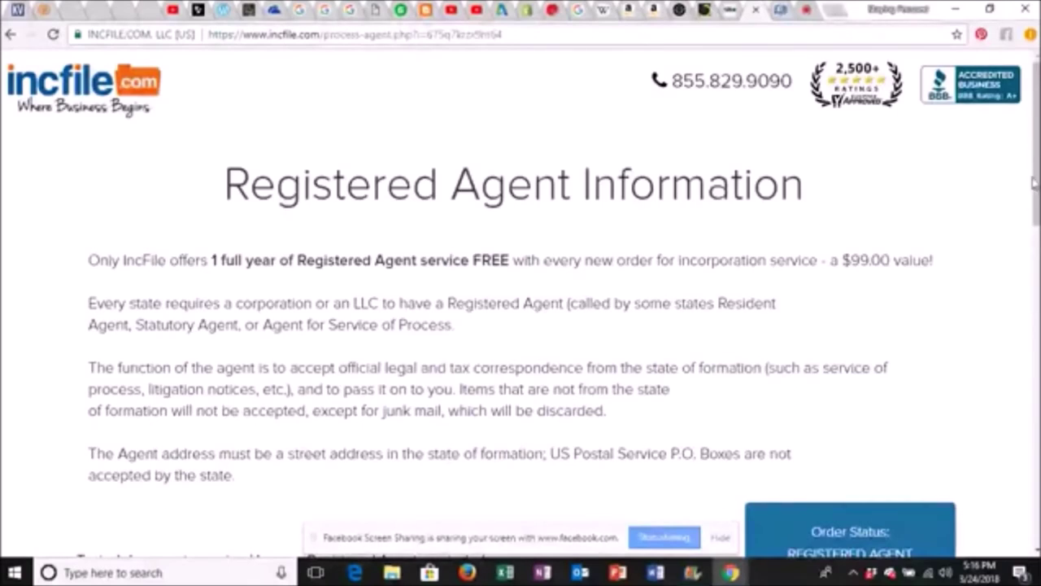
Review the registered agent information, accept the free first-year Registered Agent service, and continue to the EIN page.
drag(1035, 187, 1035, 190)
scroll(521, 325, down, 1)
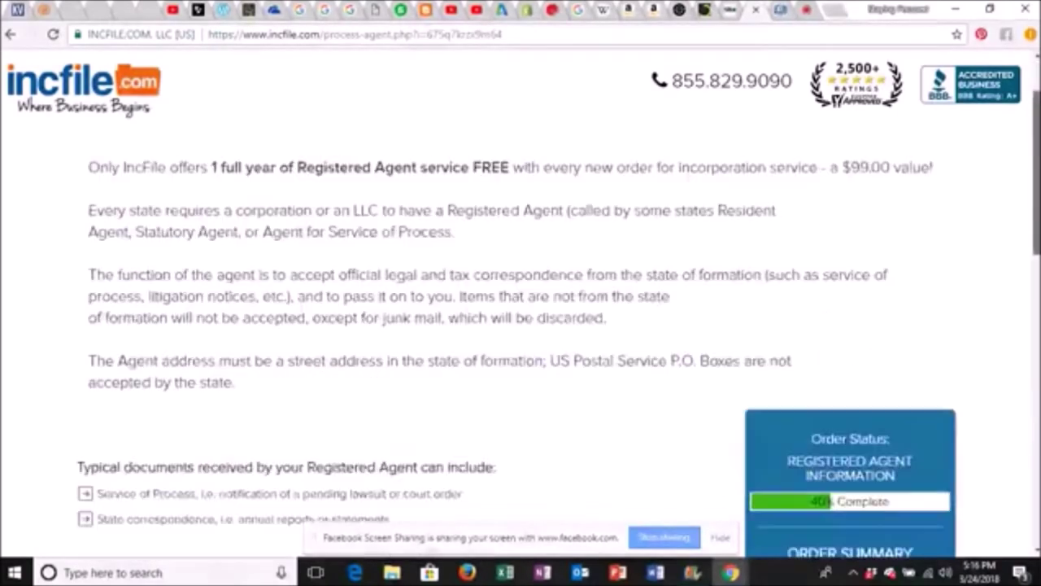
scroll(558, 325, down, 1)
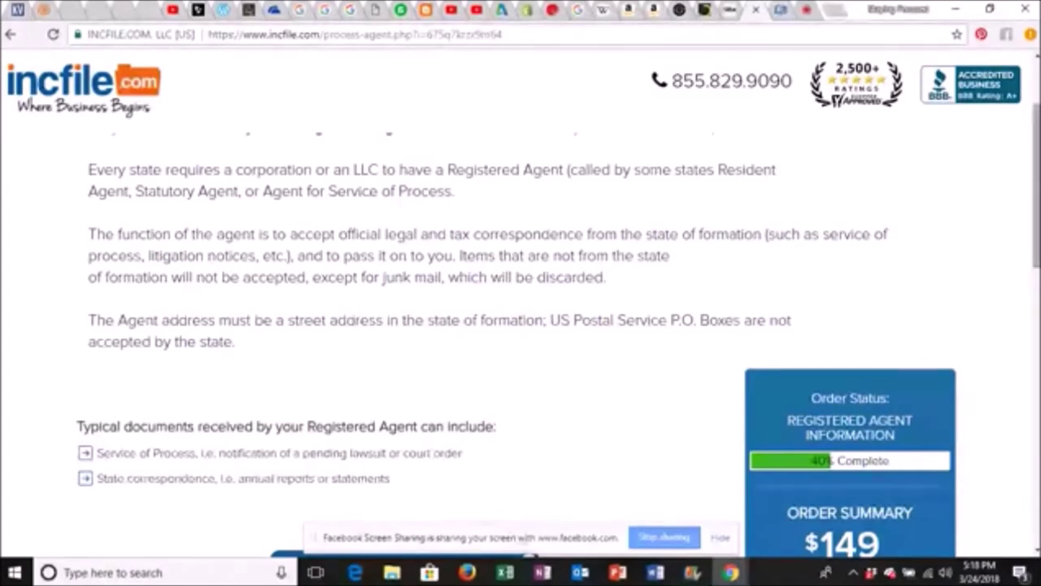
scroll(1036, 203, down, 2)
scroll(1036, 204, down, 1)
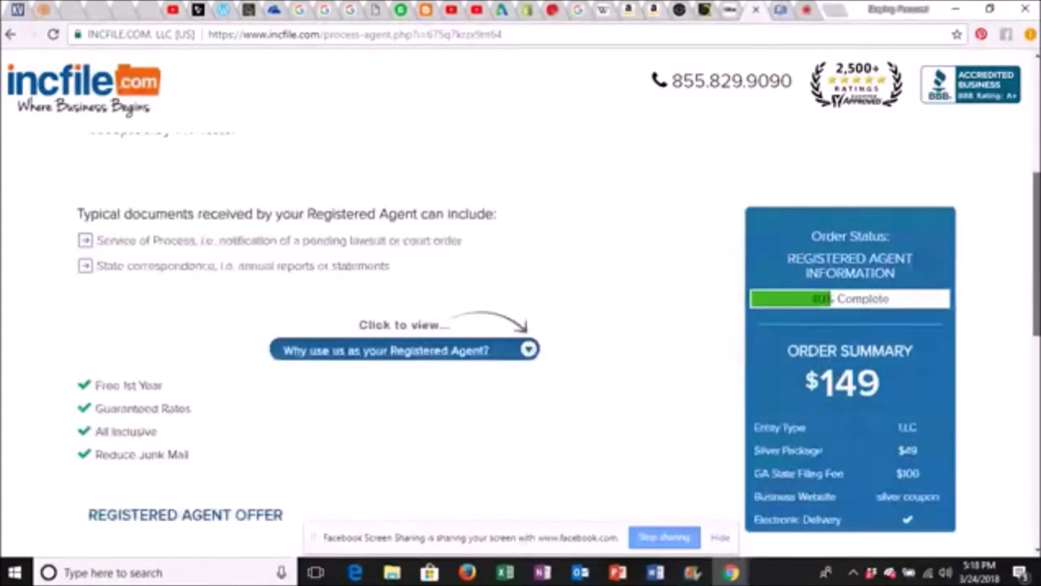
scroll(1036, 204, down, 3)
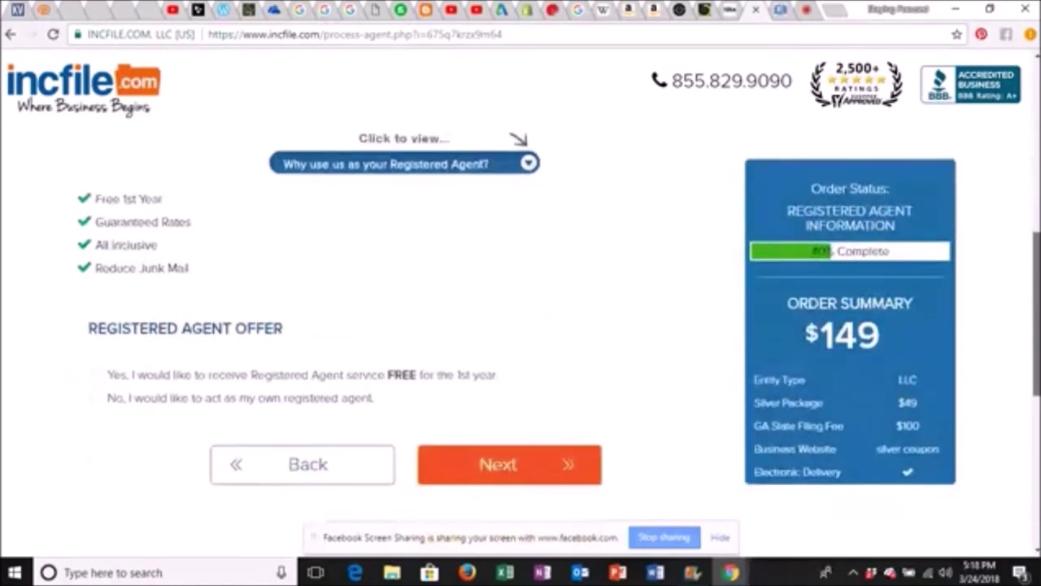
scroll(1035, 326, down, 1)
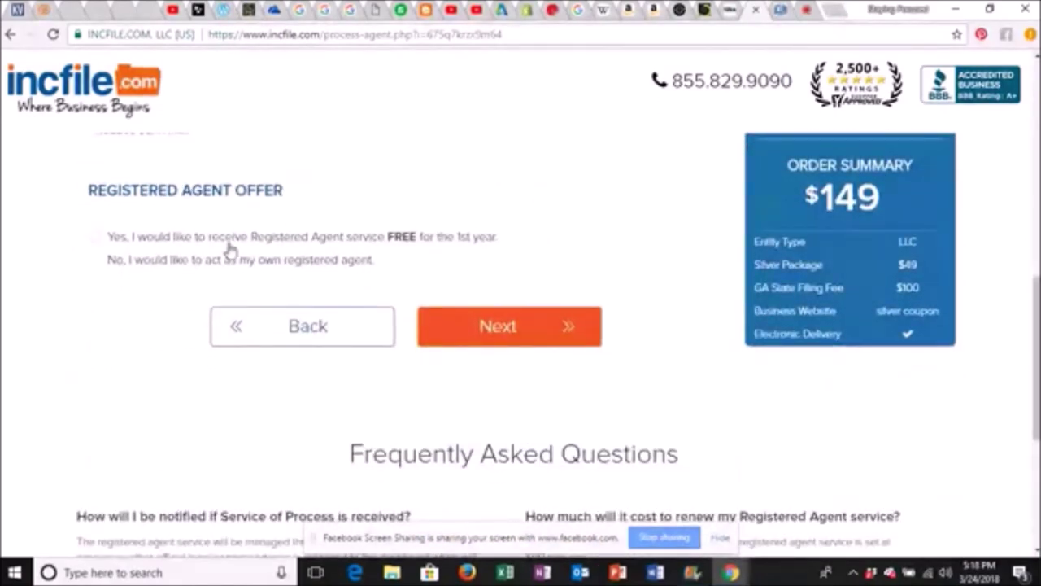
click(94, 239)
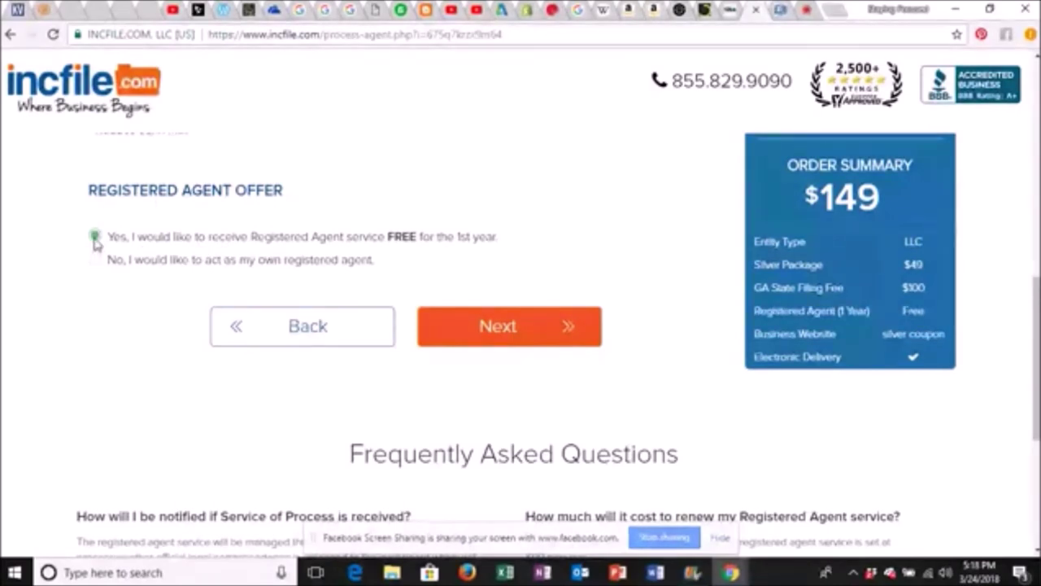
click(501, 329)
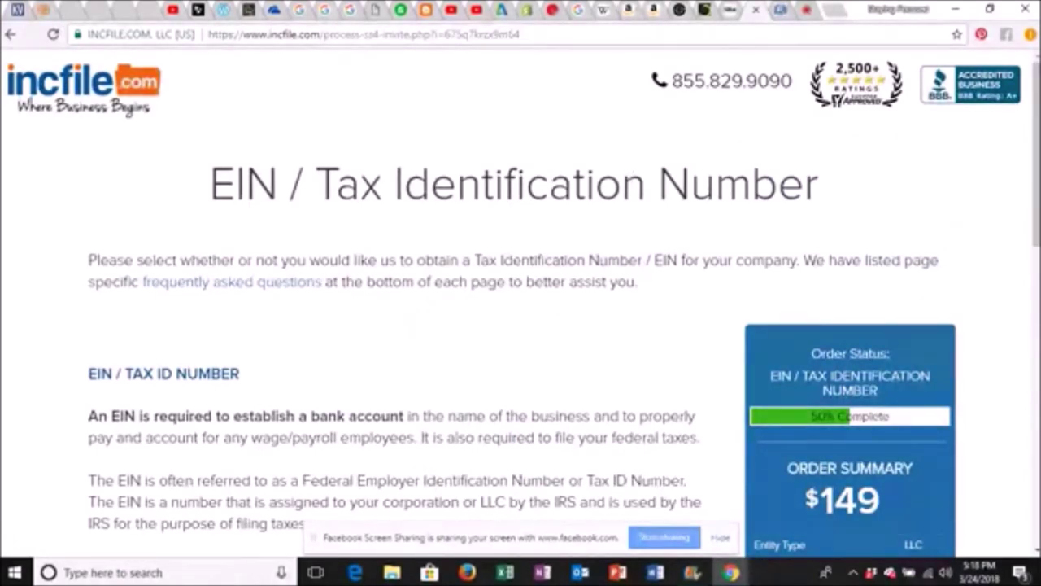
Review the EIN / Tax ID information, decline IncFile's EIN preparation, and continue to the business banking page.
scroll(407, 325, down, 3)
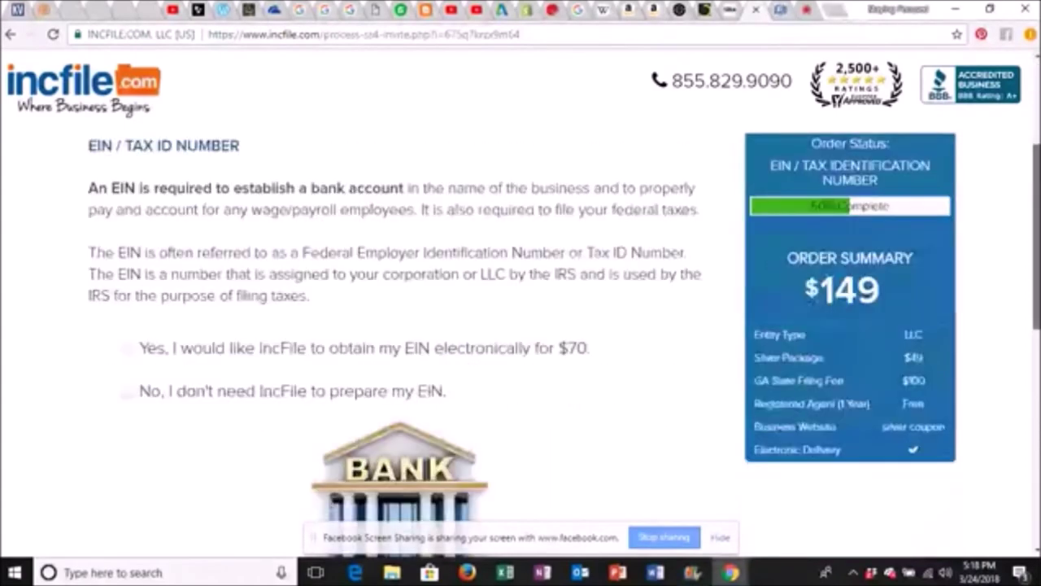
scroll(406, 325, up, 1)
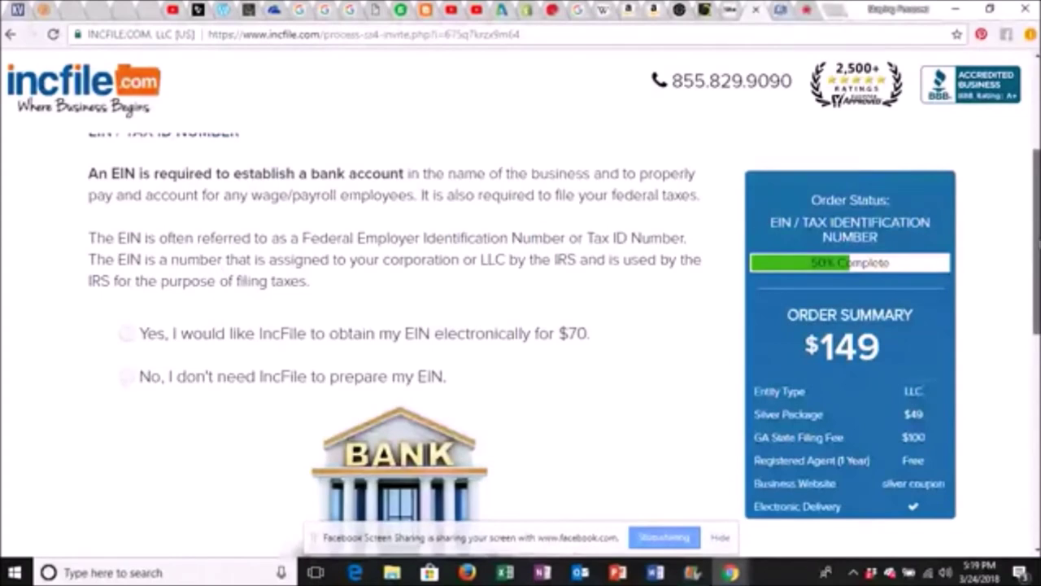
scroll(564, 345, down, 1)
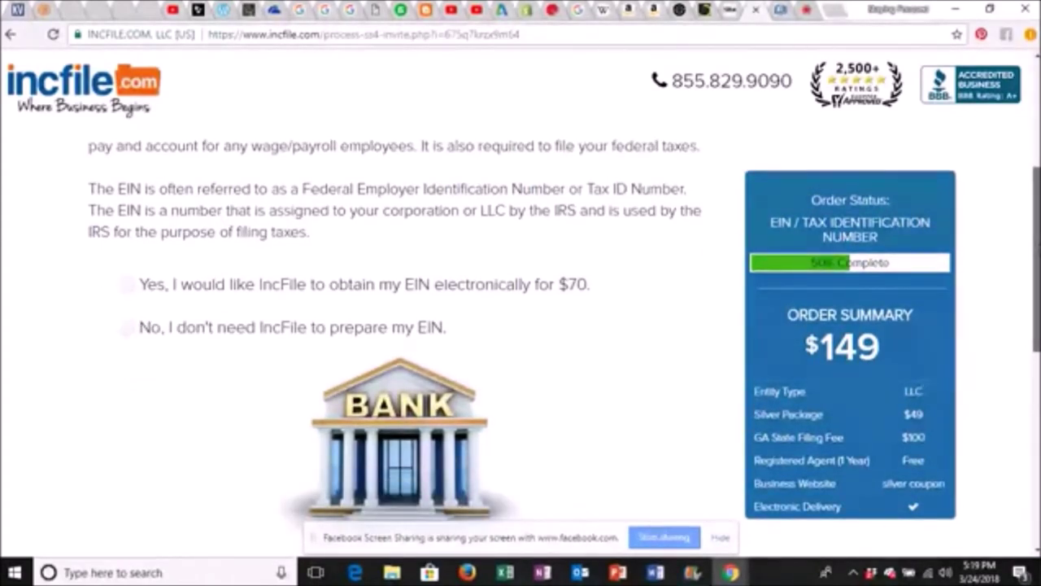
scroll(398, 326, down, 1)
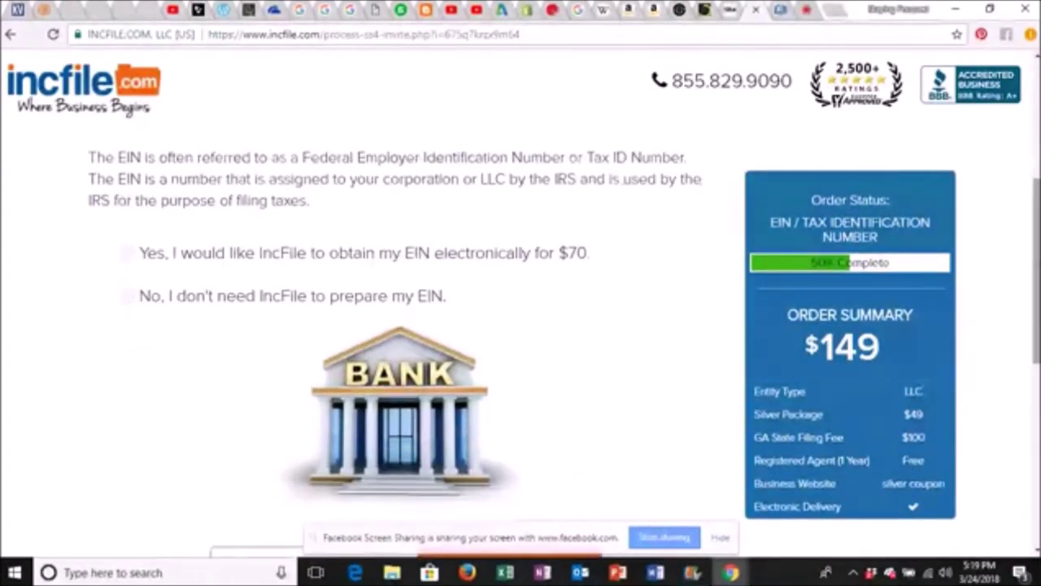
click(128, 297)
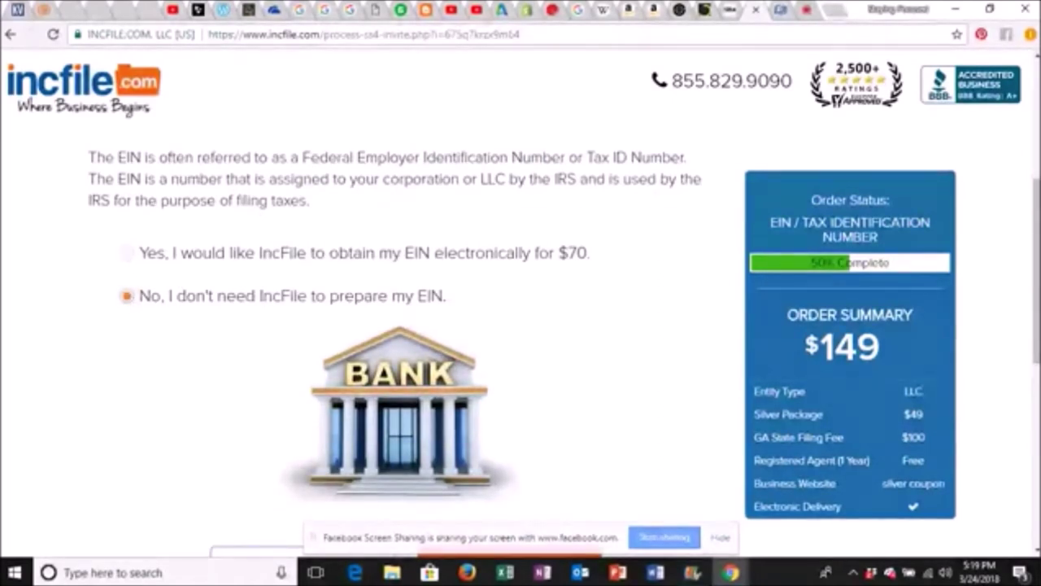
scroll(521, 325, down, 3)
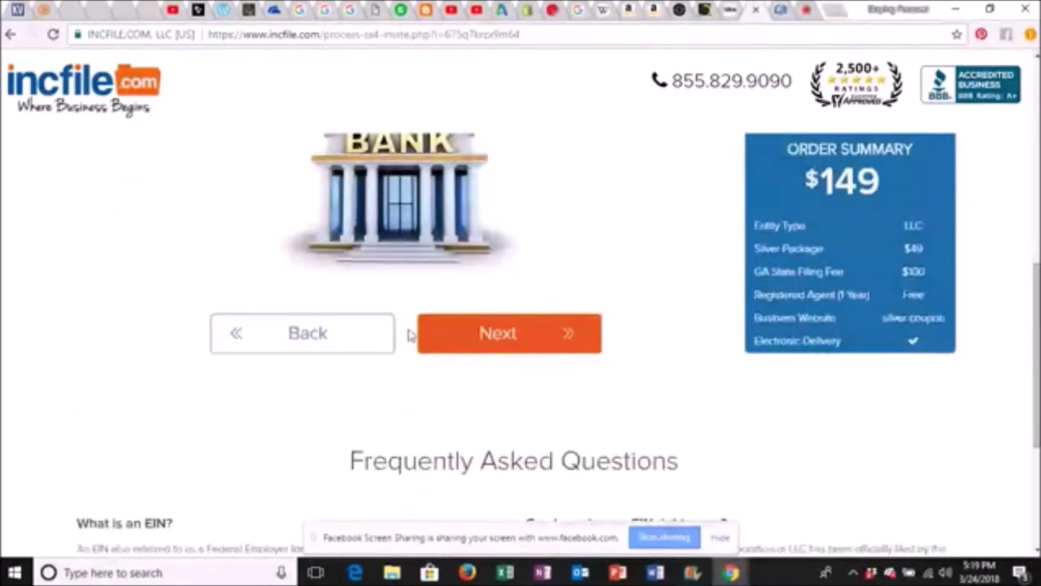
click(505, 332)
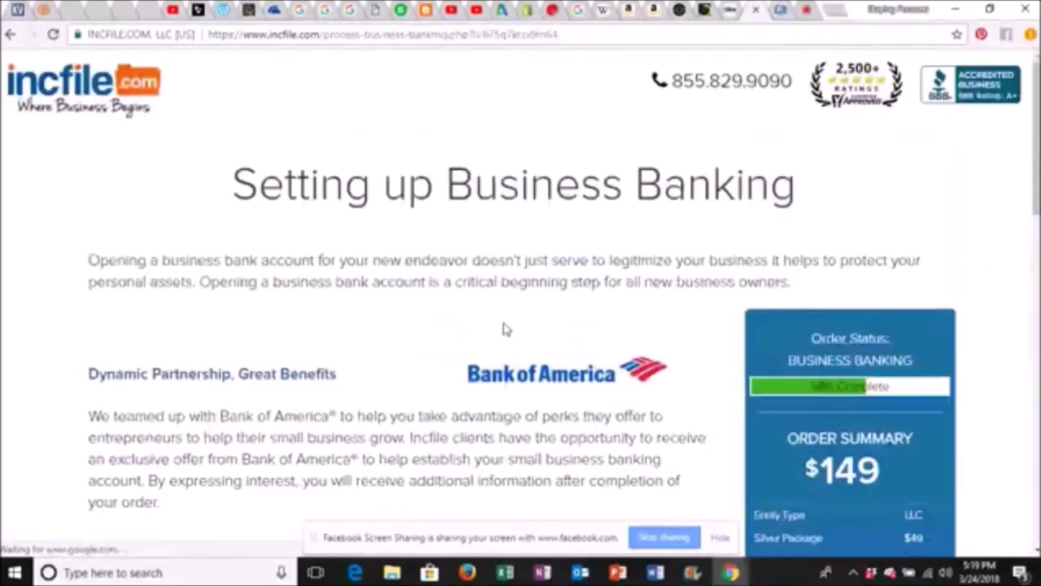
Decline contact from a Bank of America Small Business Specialist and continue to the Delivery Options page.
scroll(521, 342, down, 5)
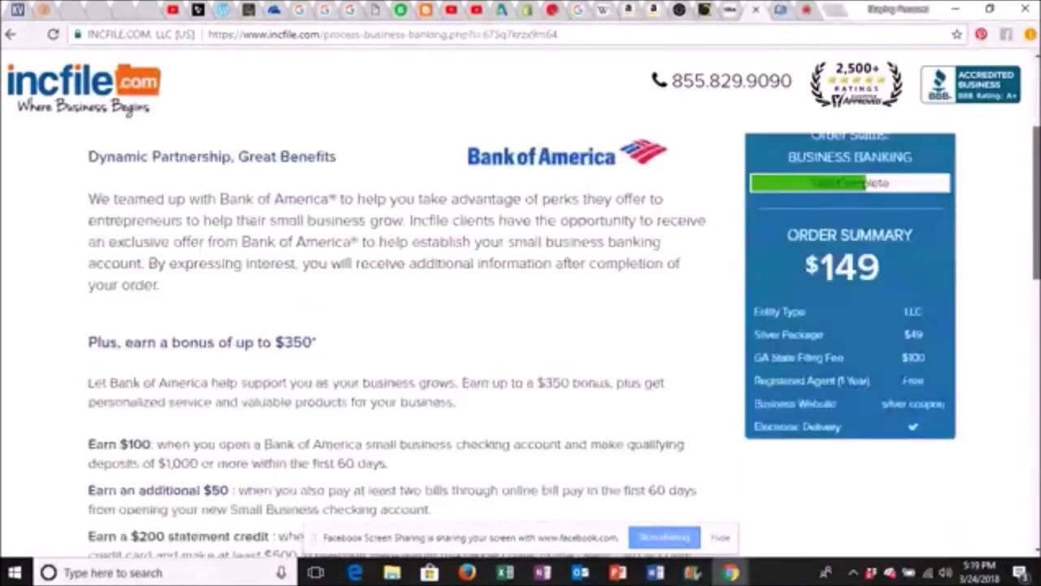
scroll(390, 326, down, 4)
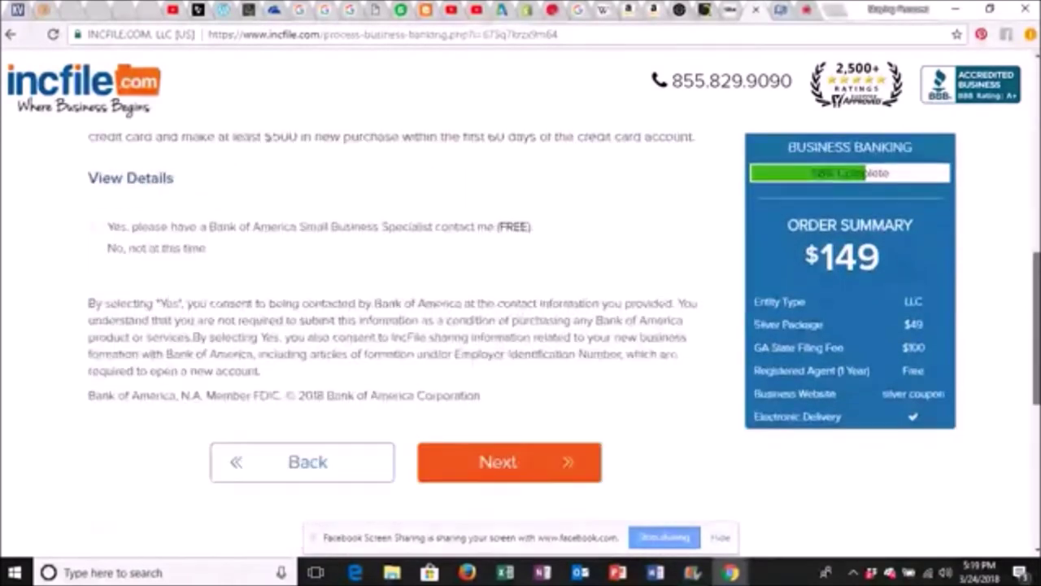
click(94, 251)
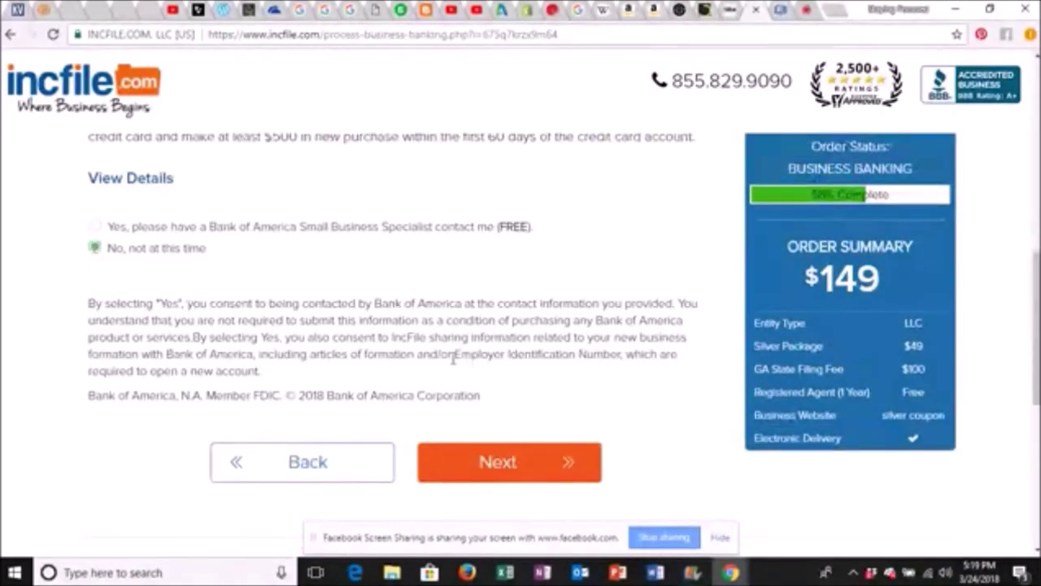
click(508, 462)
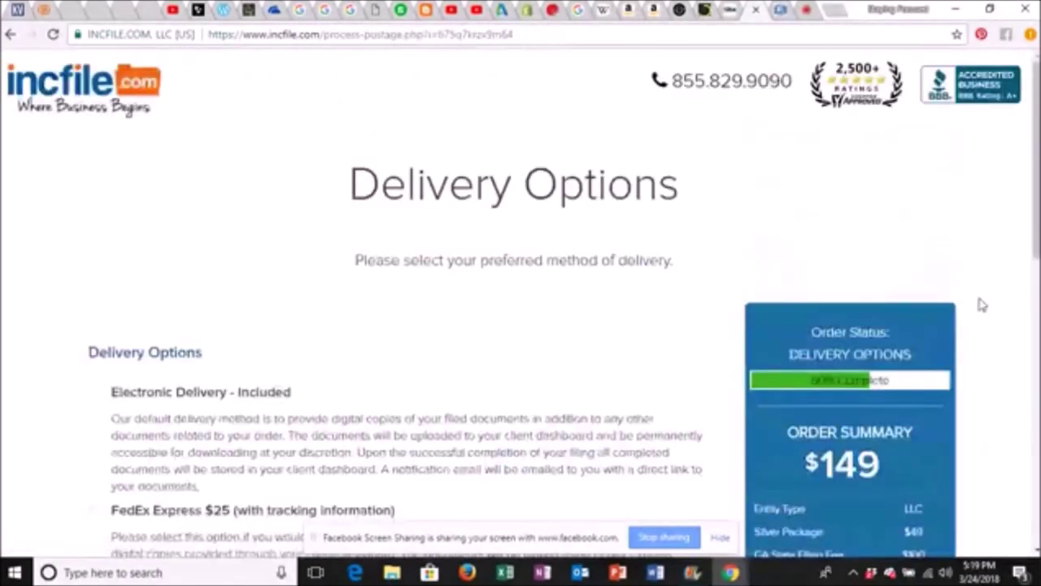
Choose the included Electronic Delivery as the delivery method and continue to the Order Review page.
scroll(520, 326, down, 1)
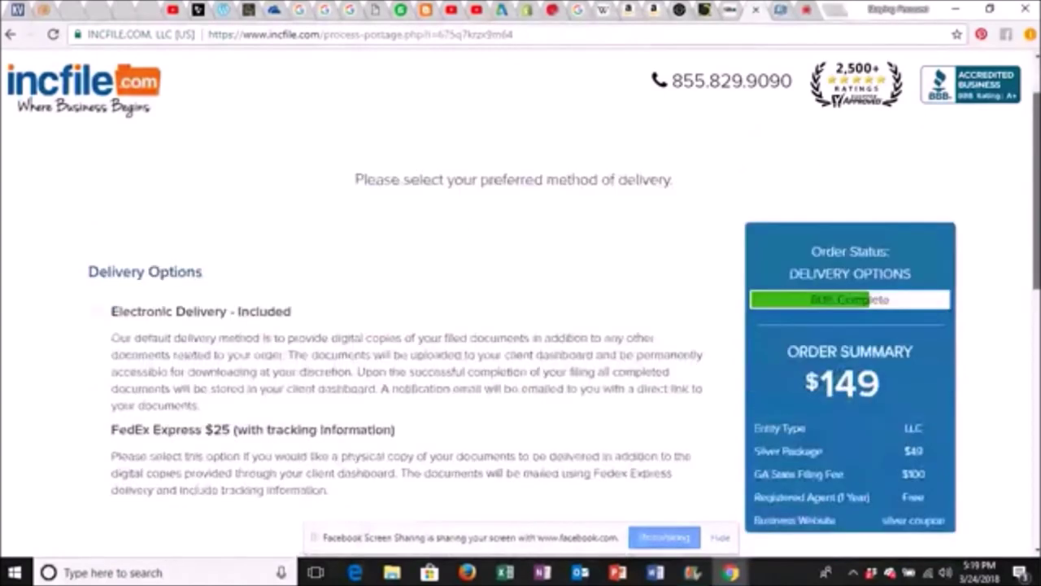
scroll(521, 325, down, 2)
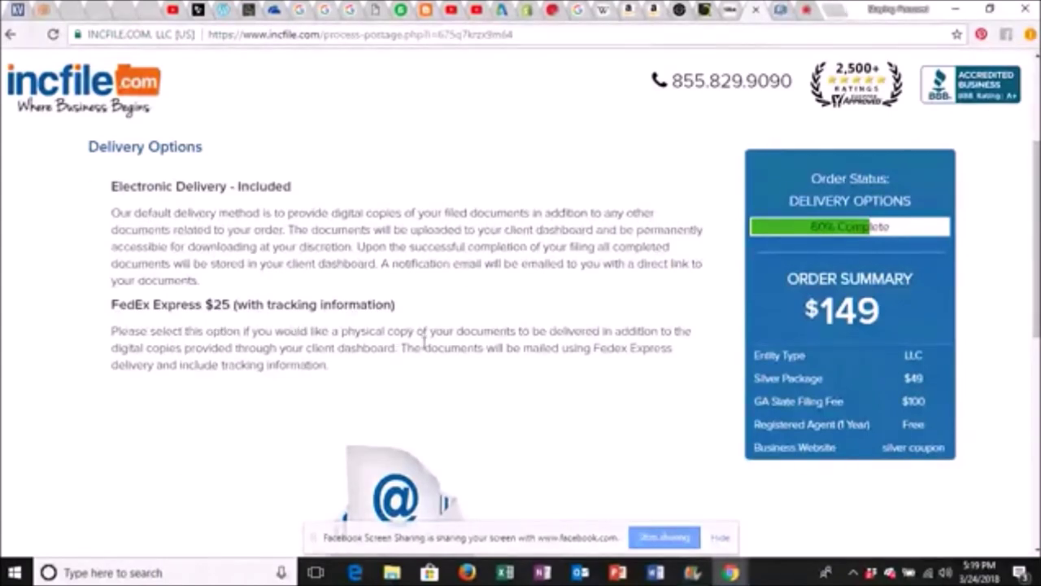
click(96, 188)
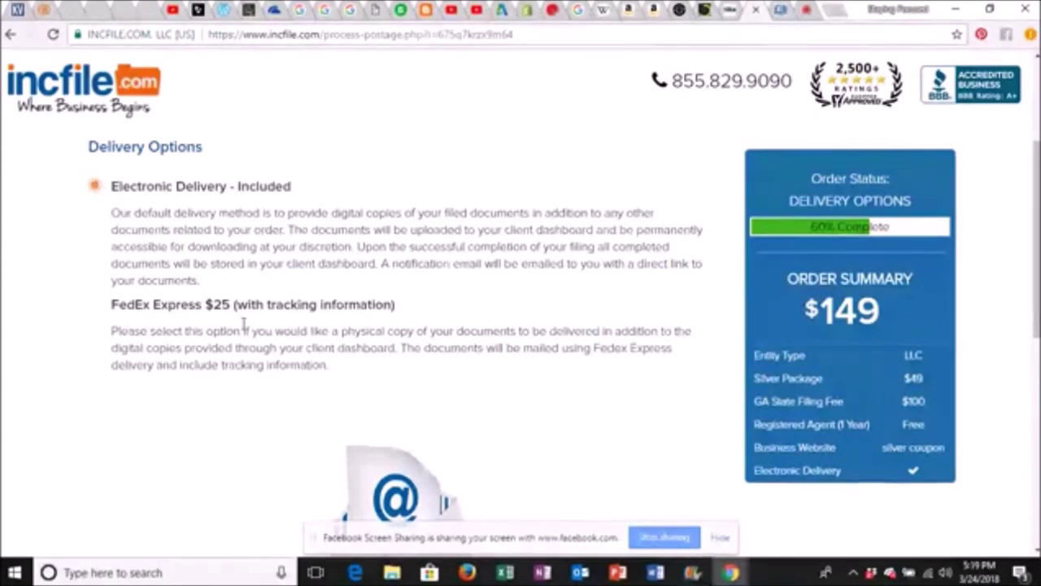
scroll(899, 269, down, 2)
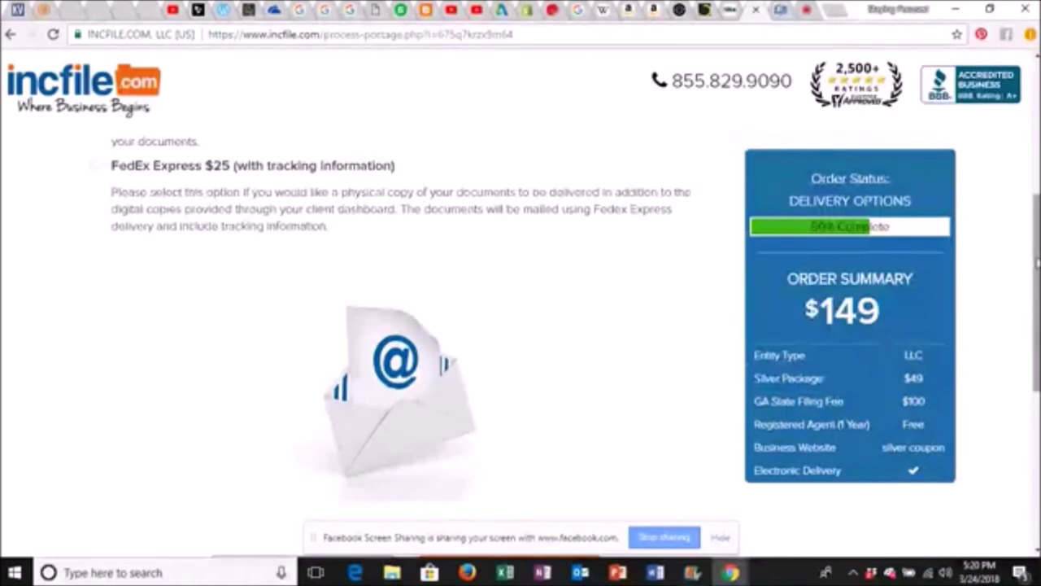
scroll(875, 313, down, 1)
scroll(504, 326, down, 2)
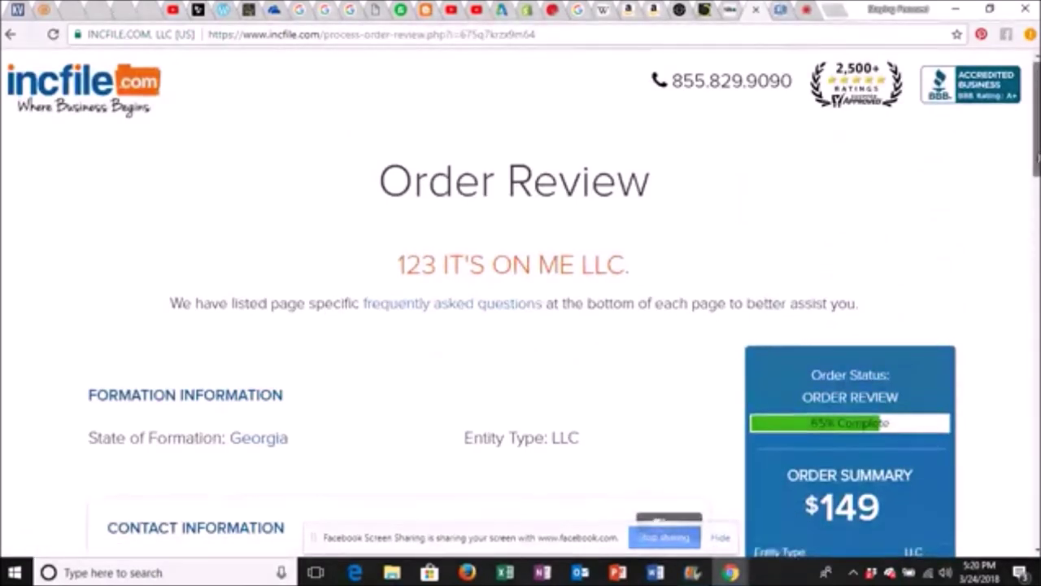
Review the order's contact, registered agent, company and member information, and continue to the Business Licenses and Permits page.
scroll(1029, 179, down, 3)
scroll(962, 195, down, 1)
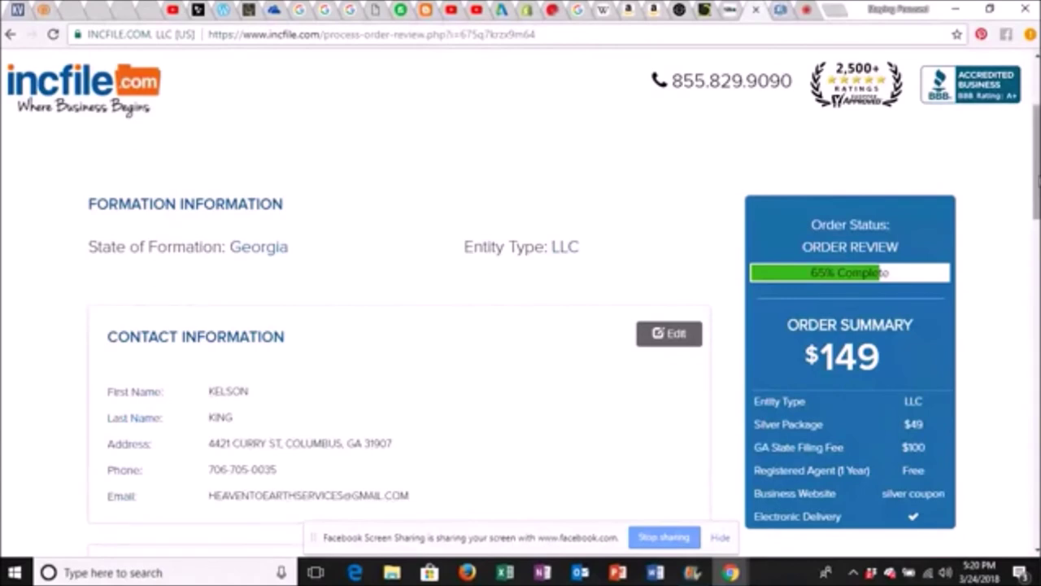
scroll(1036, 163, down, 2)
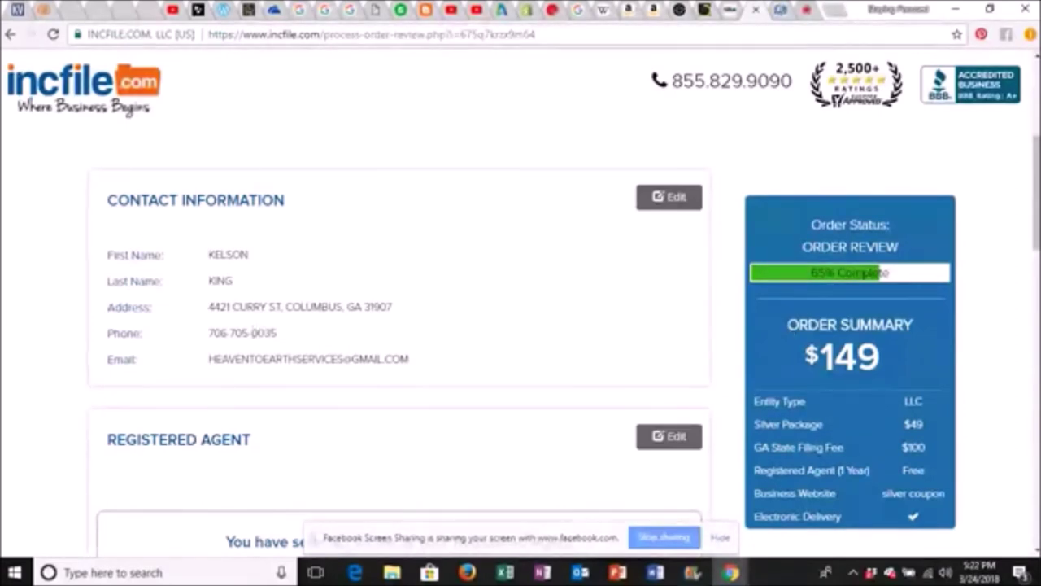
scroll(520, 325, down, 1)
scroll(521, 325, down, 1)
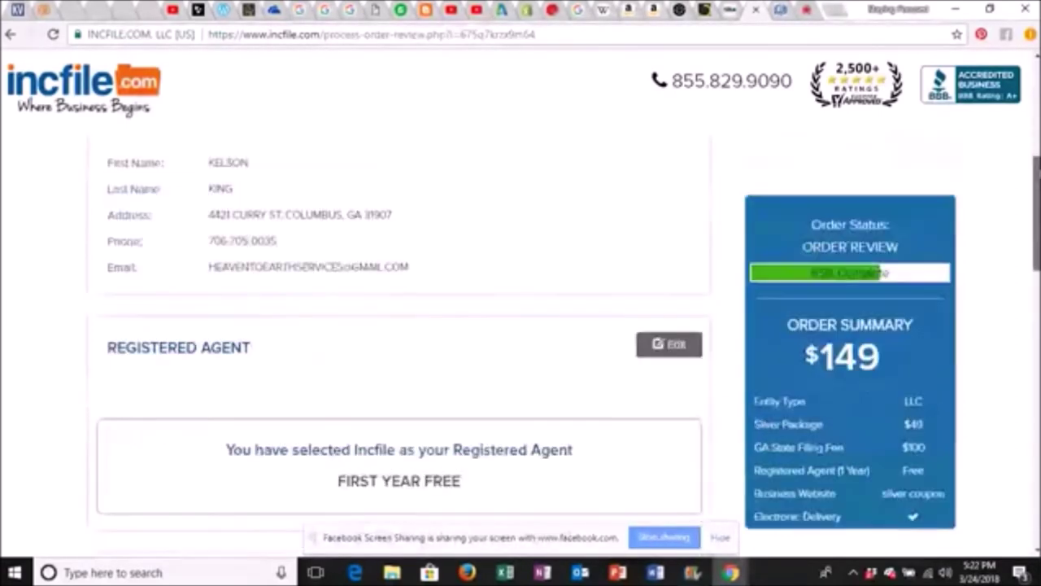
scroll(520, 326, down, 1)
scroll(521, 325, down, 1)
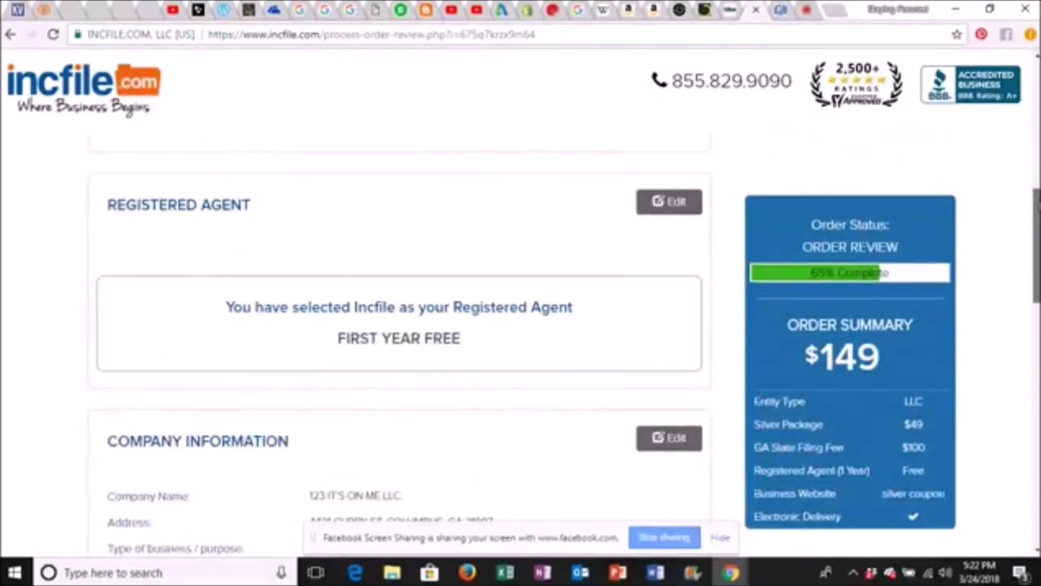
scroll(521, 342, down, 3)
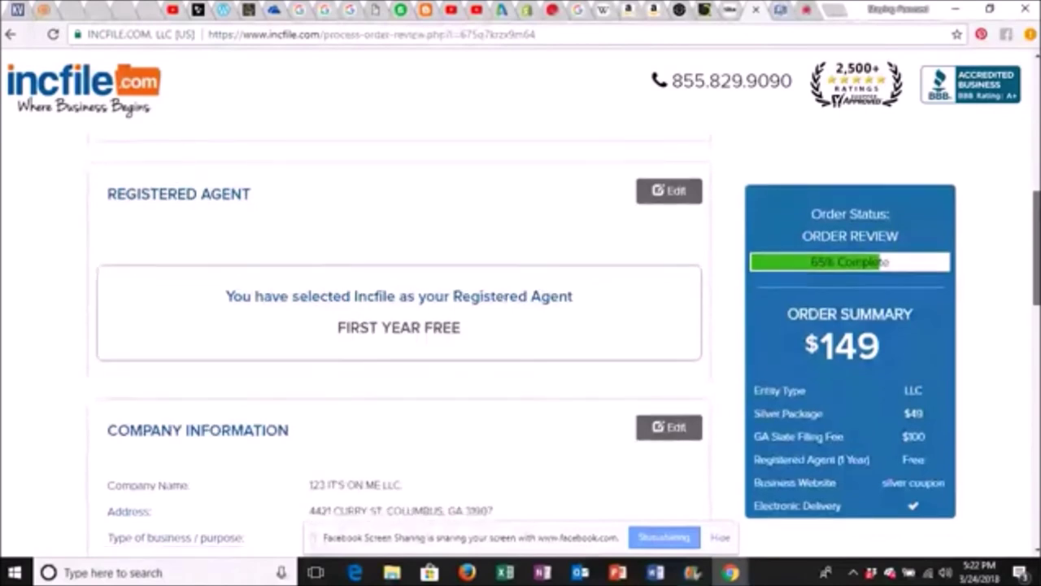
scroll(521, 342, down, 3)
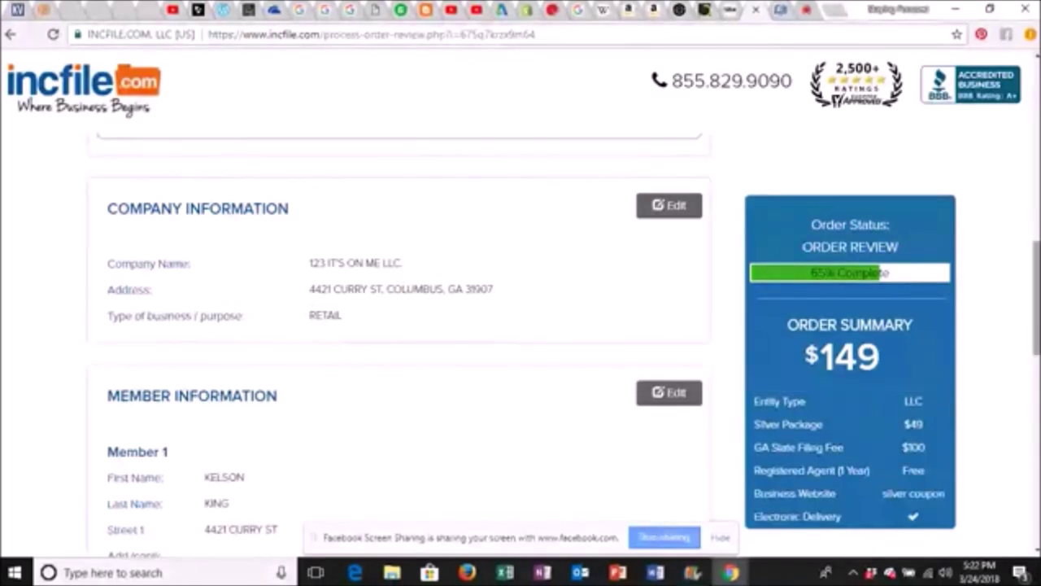
scroll(561, 342, down, 3)
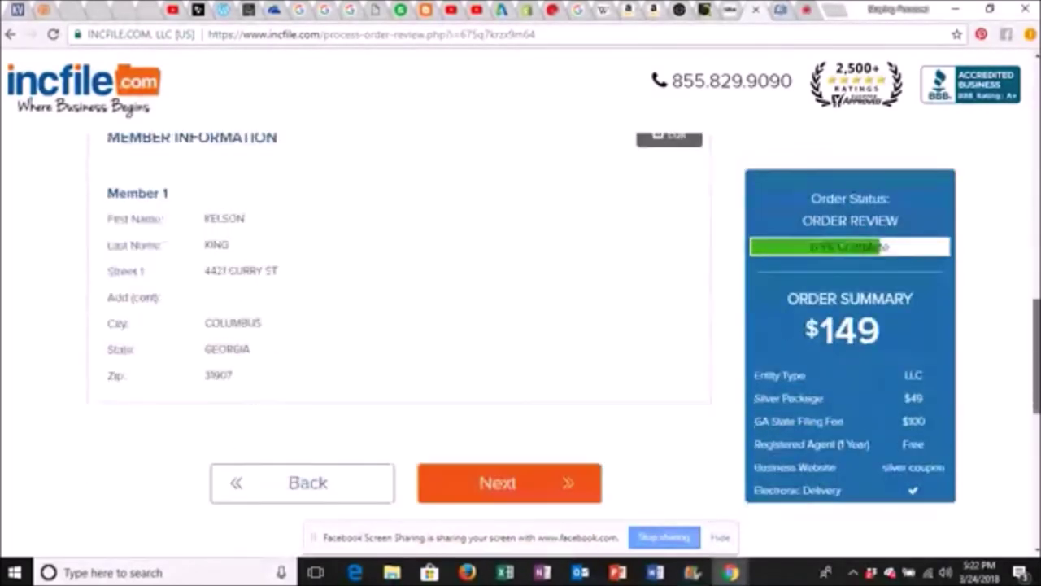
scroll(487, 410, down, 1)
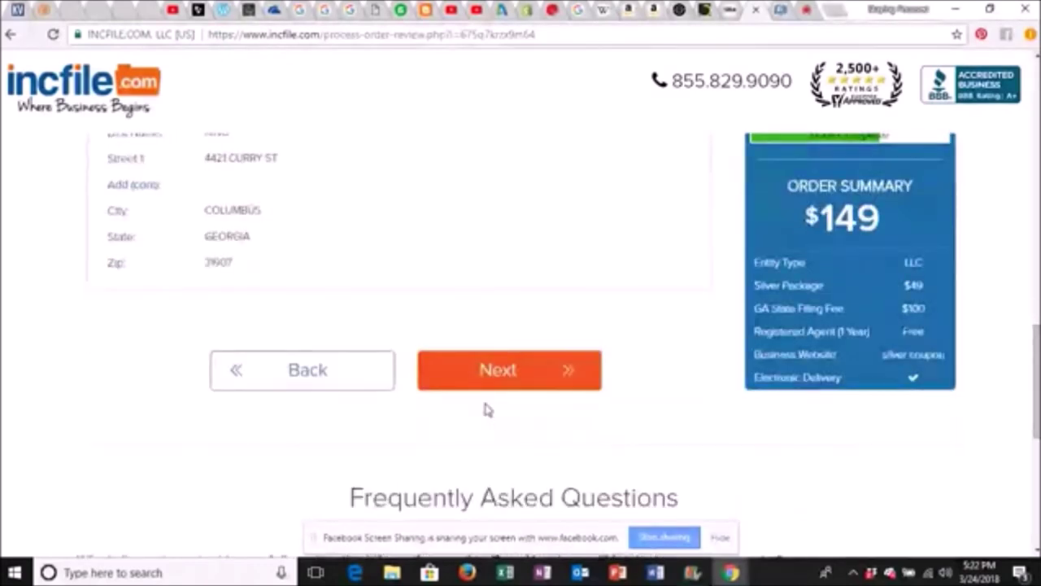
click(489, 377)
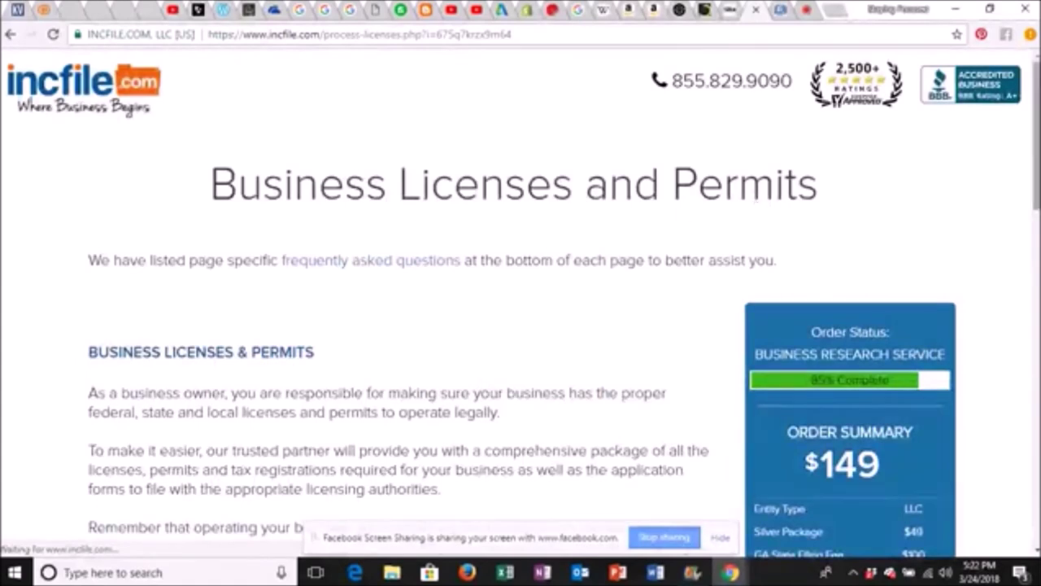
Review the Business License Research Package, decline it by choosing to do the work yourself, and continue to the Business Tax Consultation page.
scroll(520, 326, down, 2)
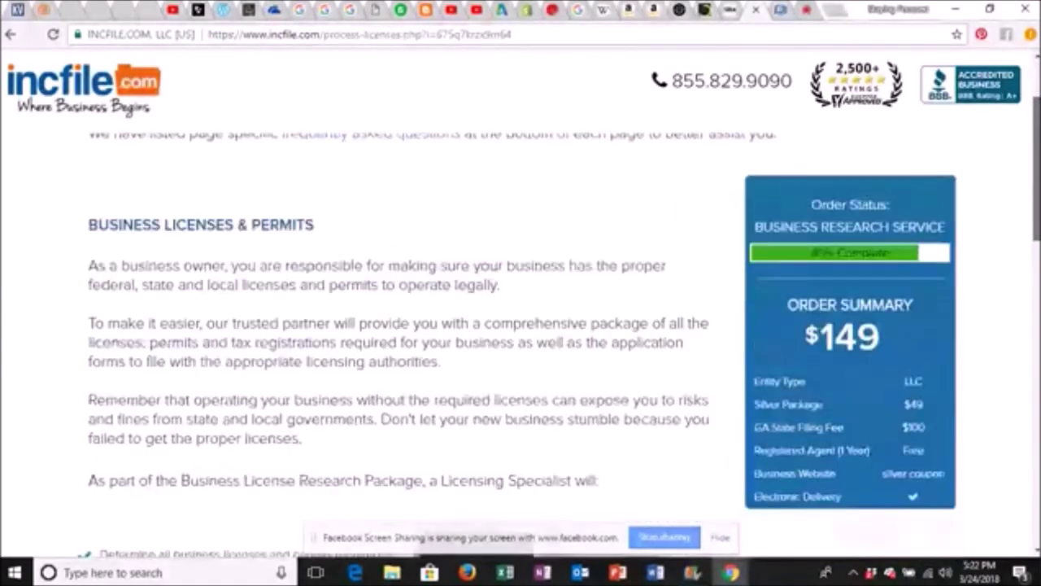
scroll(521, 325, down, 2)
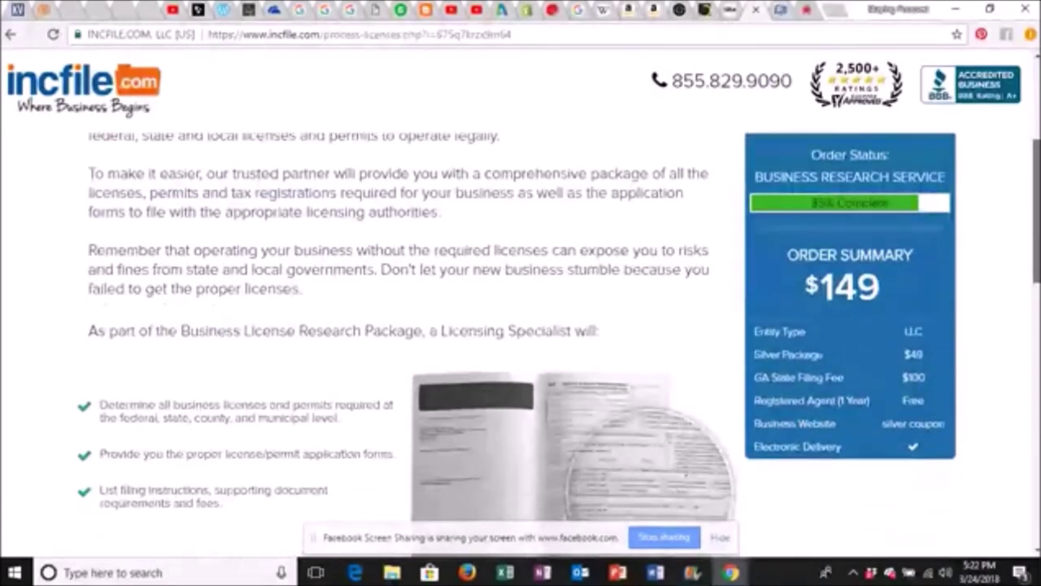
scroll(520, 325, down, 6)
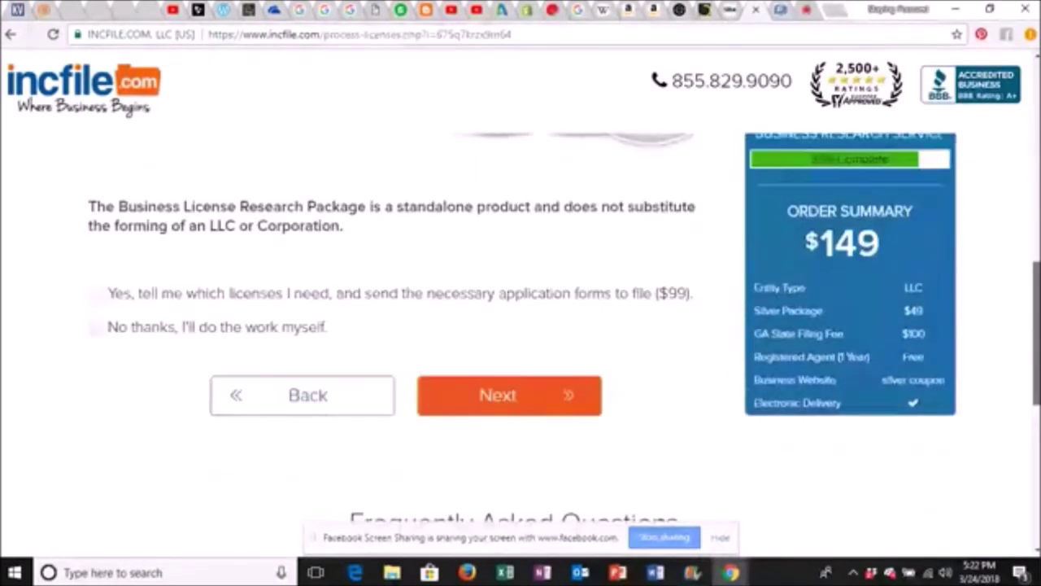
click(95, 331)
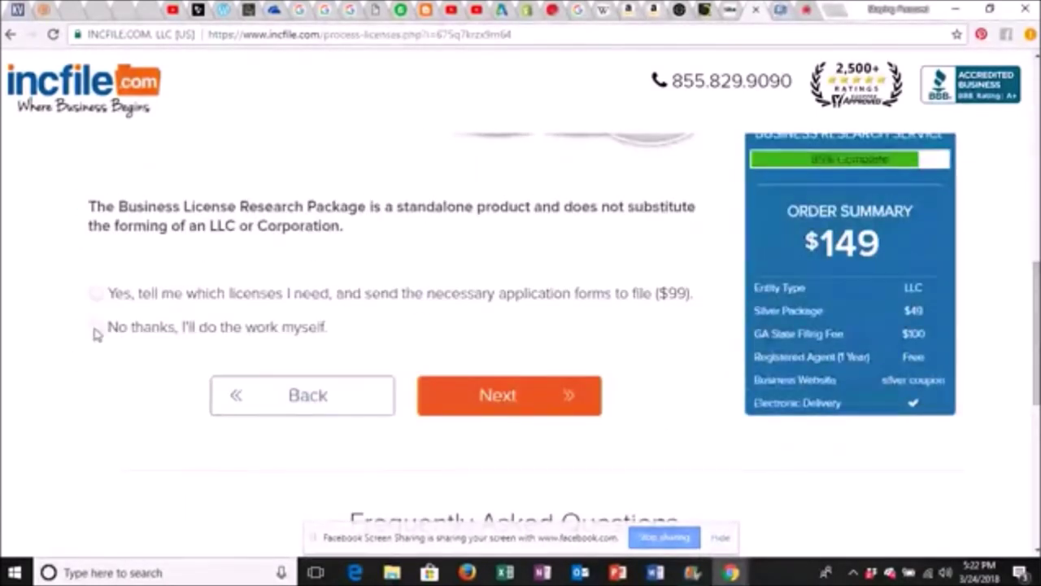
scroll(95, 332, down, 1)
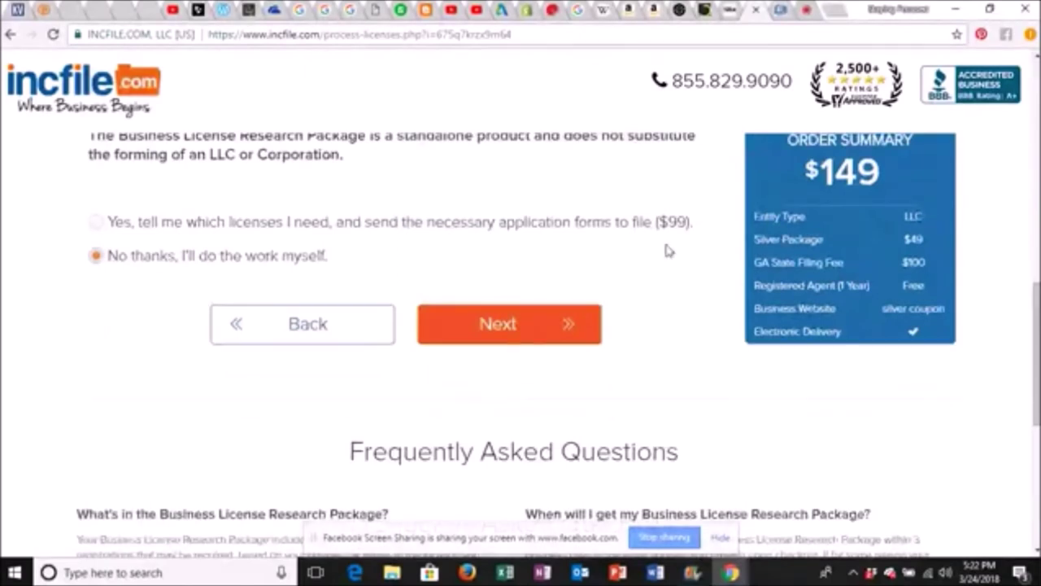
click(505, 342)
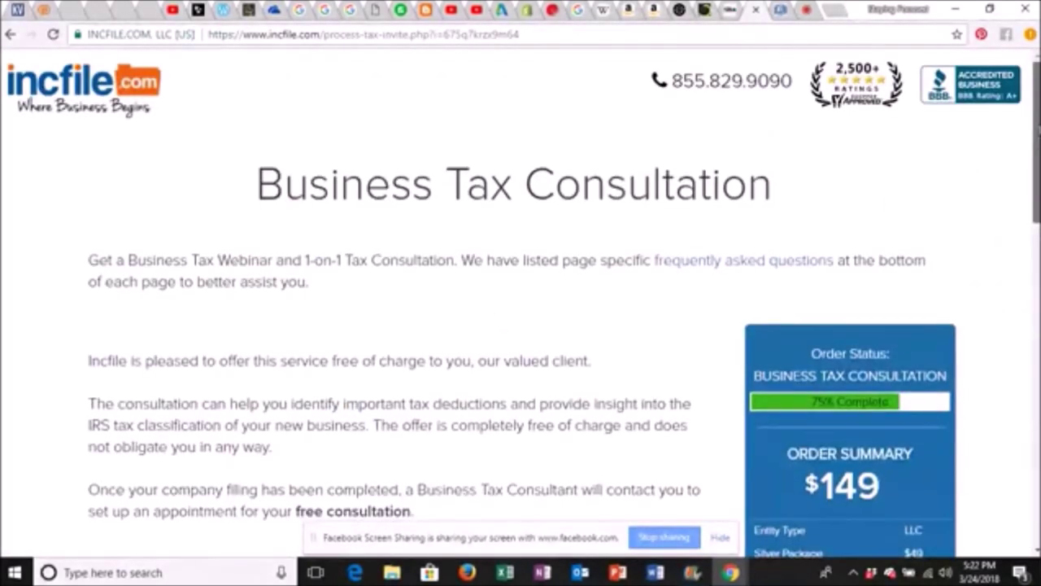
Review the free Business Tax Consultation offer, decline it, and continue to the Payment Information page.
scroll(521, 325, down, 1)
scroll(521, 326, down, 2)
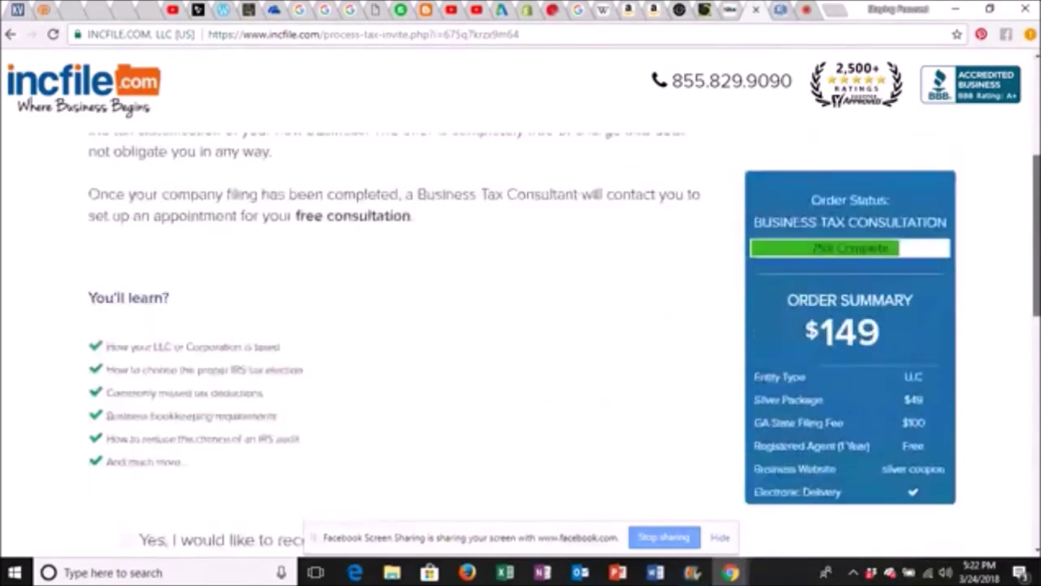
scroll(521, 325, down, 2)
scroll(520, 325, down, 2)
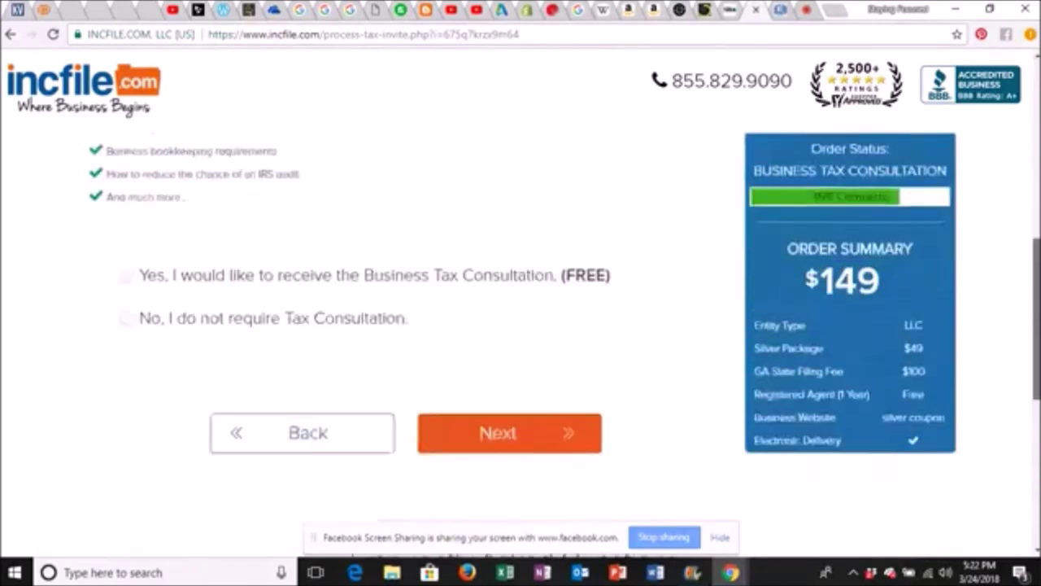
scroll(521, 325, down, 1)
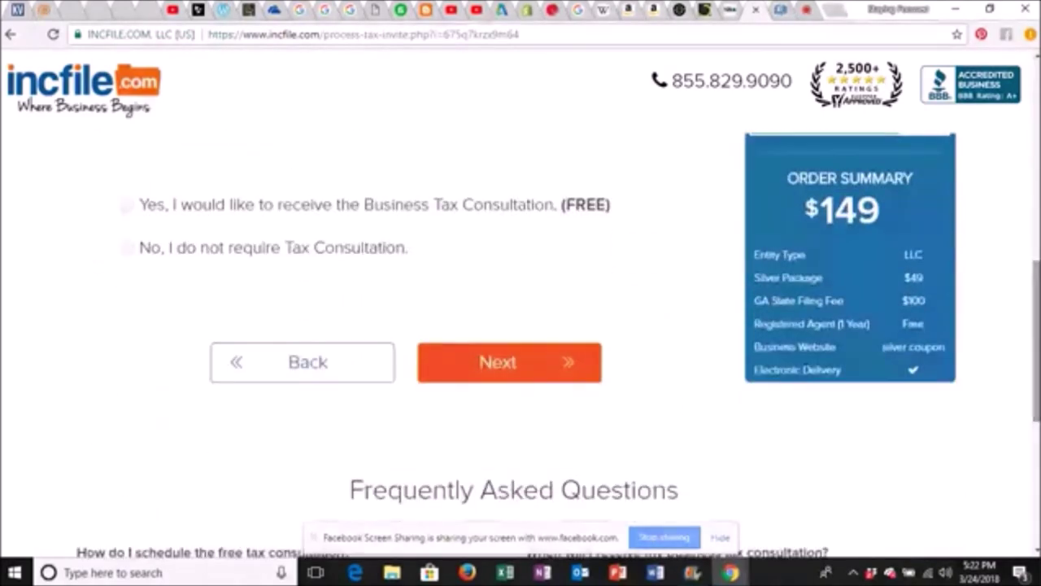
click(127, 250)
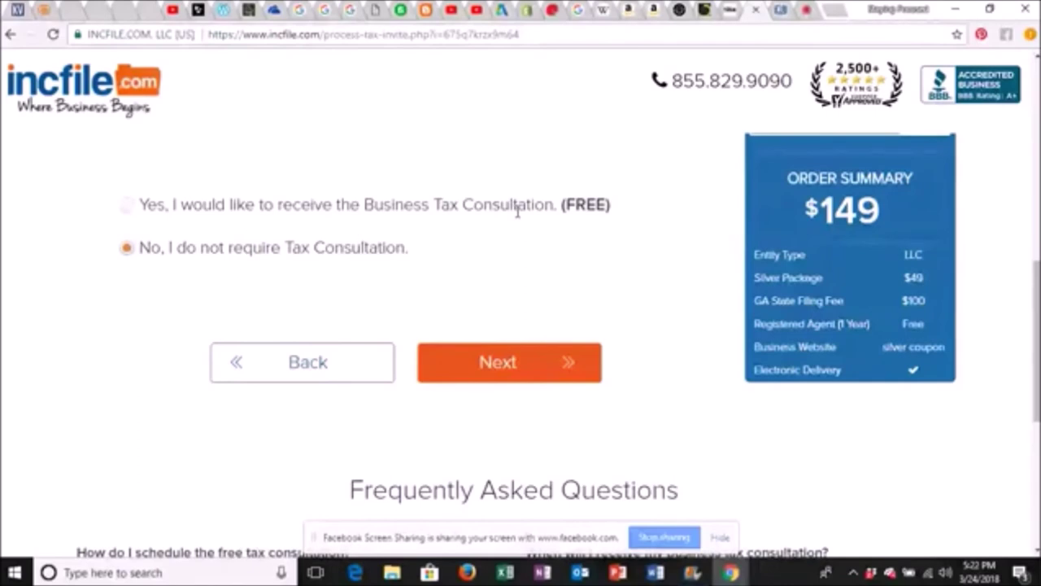
click(525, 367)
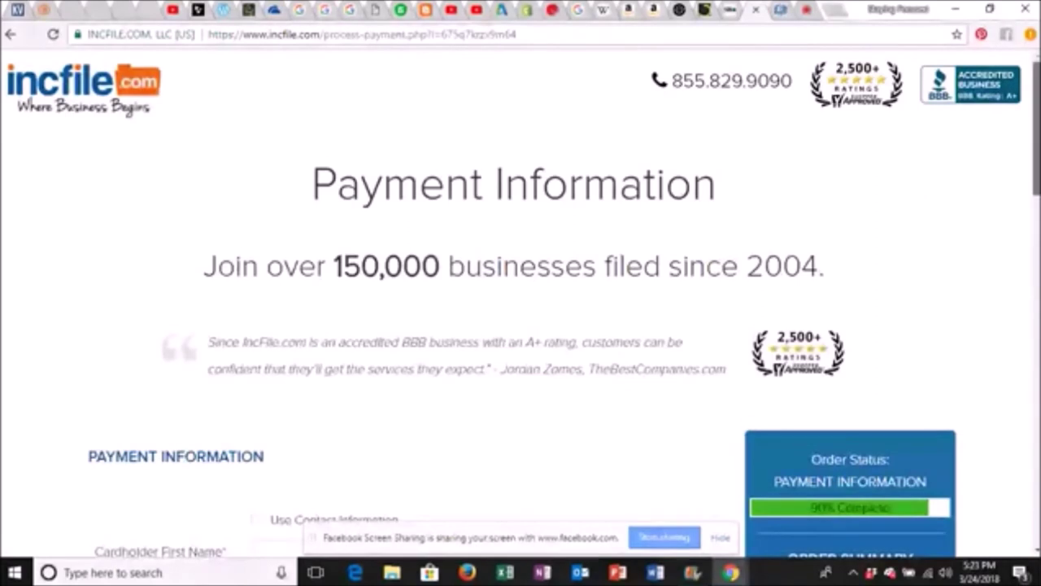
Examine the payment form's cardholder, card and agreement fields and the order summary without filling them in.
scroll(521, 326, down, 5)
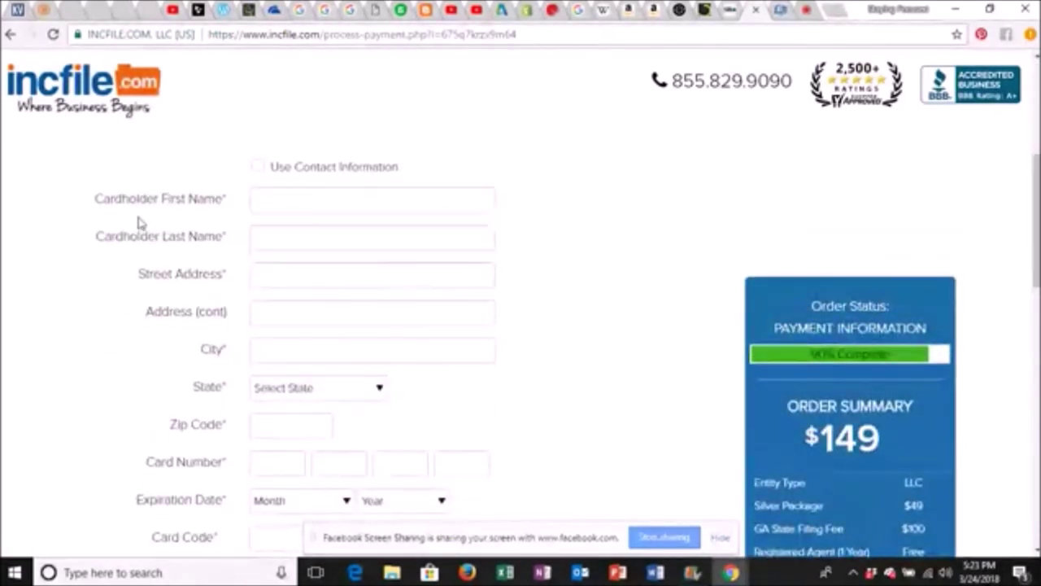
scroll(1037, 220, down, 2)
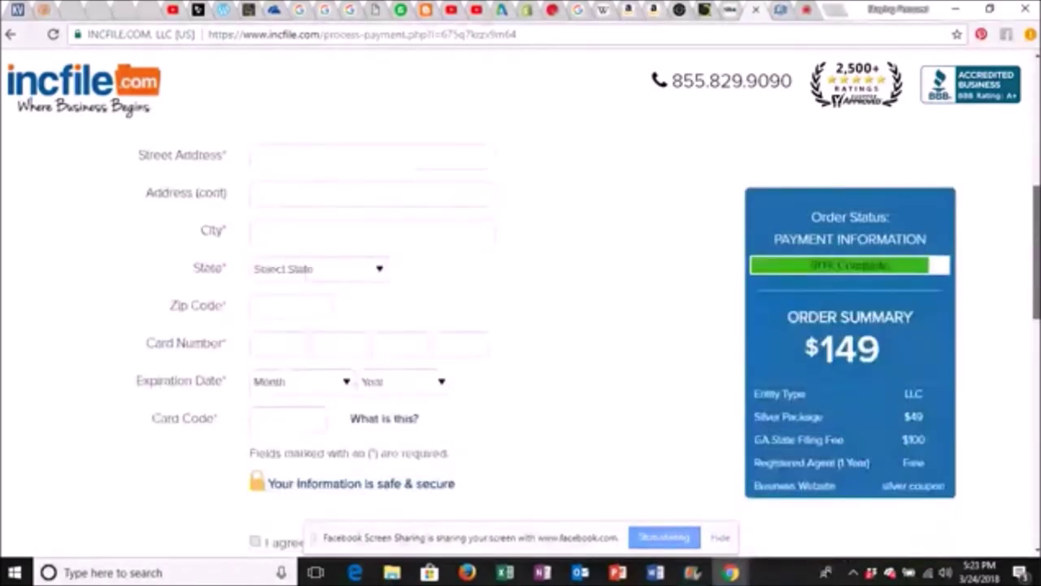
scroll(521, 325, down, 3)
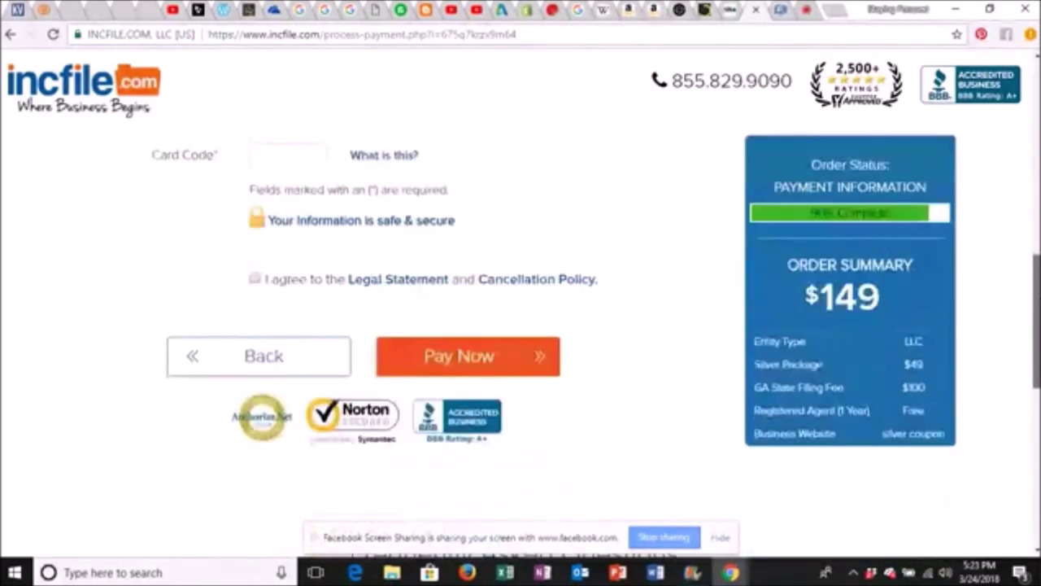
scroll(495, 426, down, 1)
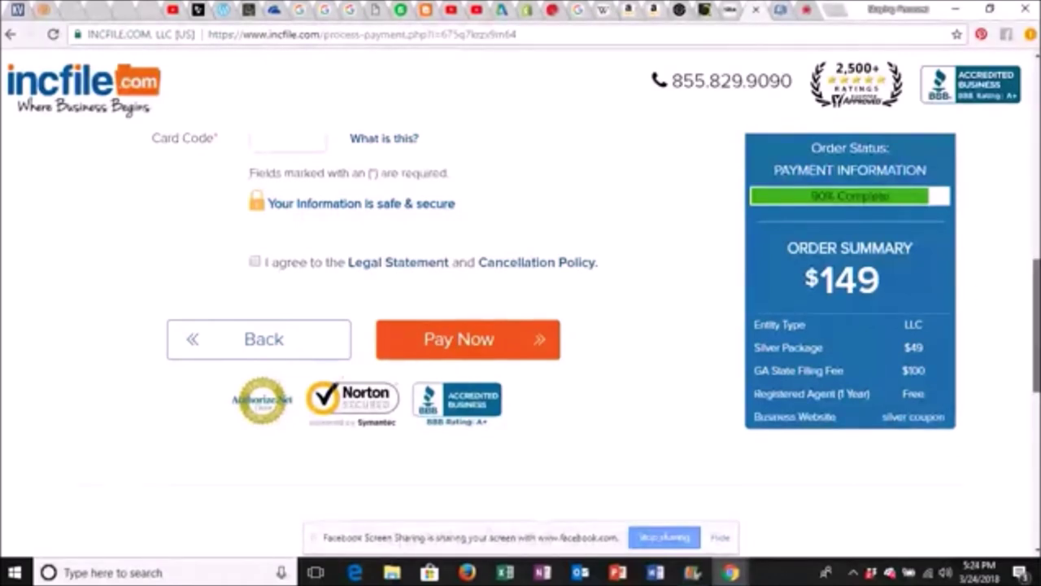
key(Home)
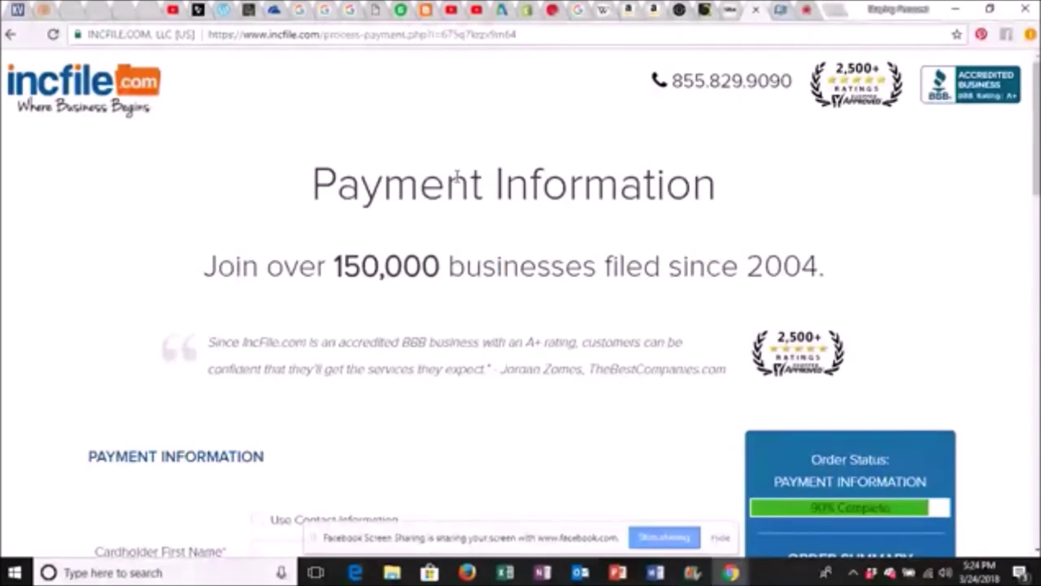
Switch to the open IRS EIN page, return to its "ein number" Google results, and open the IRS result for applying for an EIN online.
click(783, 9)
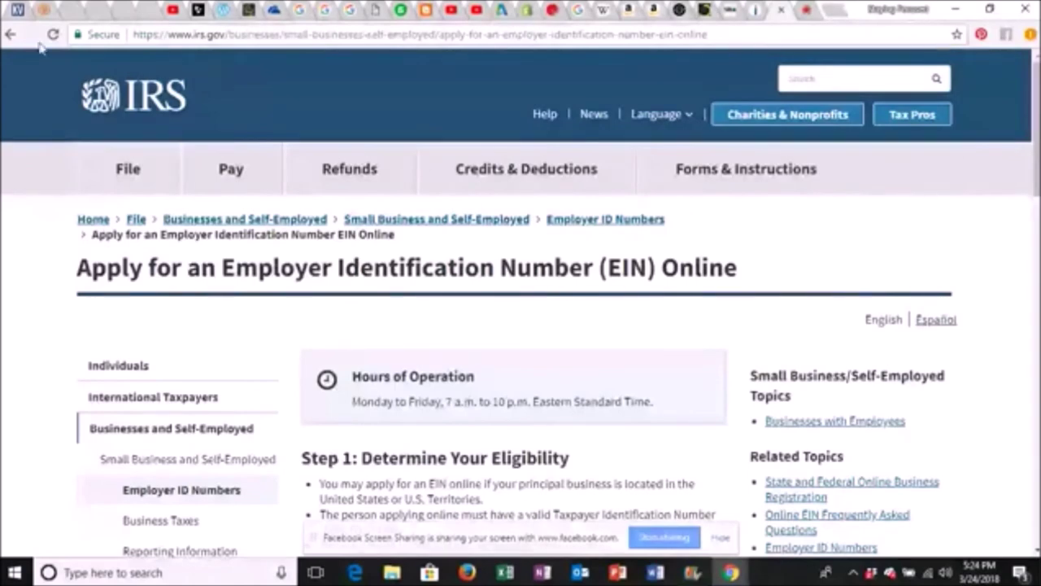
click(9, 35)
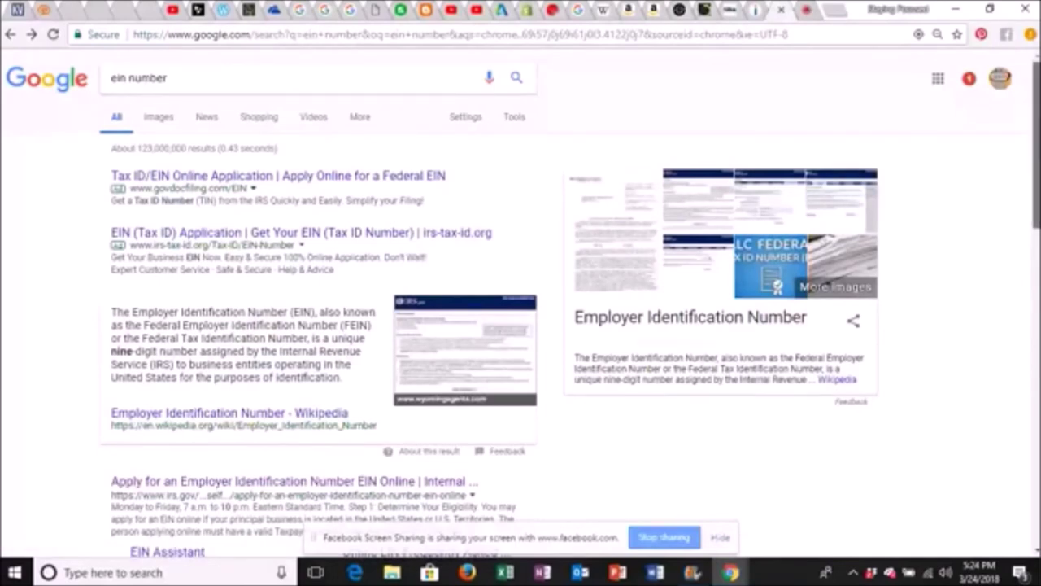
scroll(521, 301, down, 1)
scroll(763, 202, down, 1)
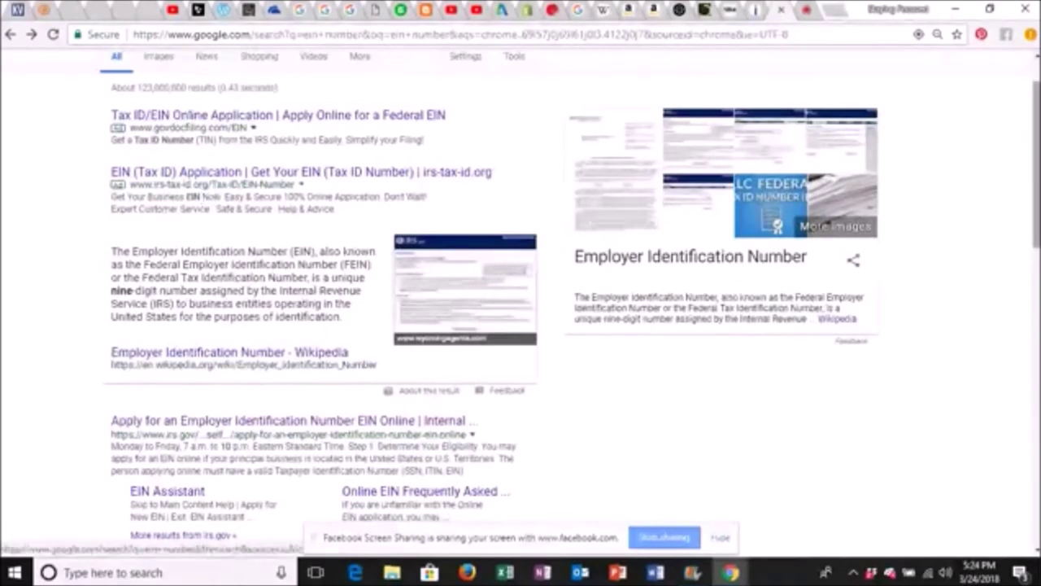
scroll(763, 202, down, 1)
scroll(520, 301, down, 1)
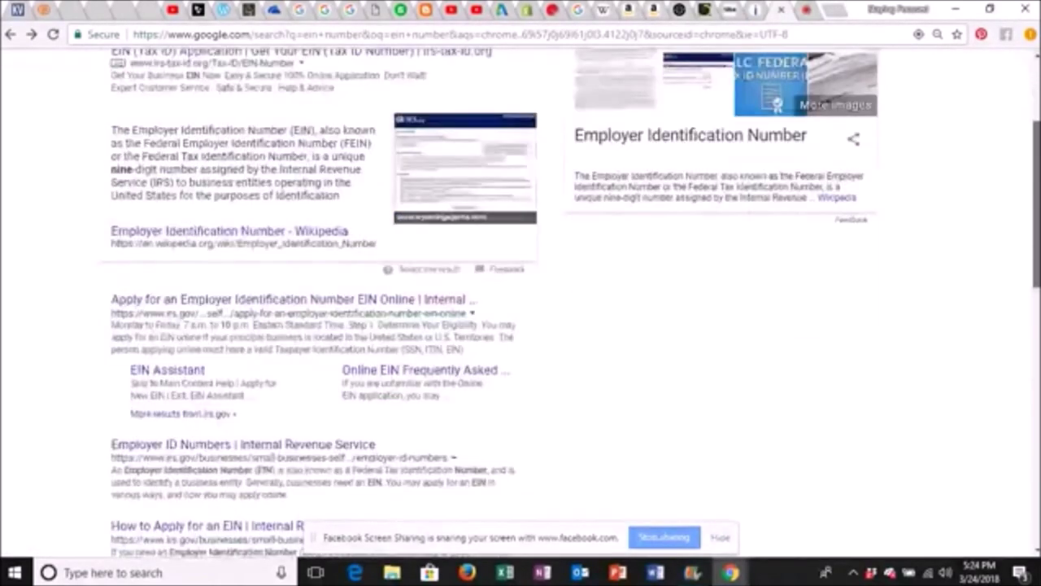
scroll(520, 301, down, 1)
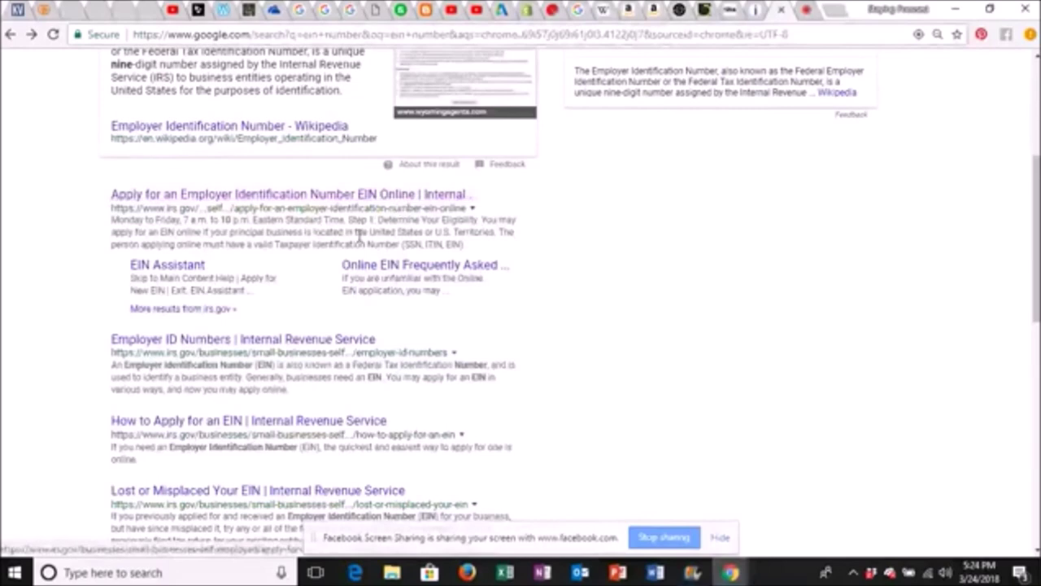
click(236, 195)
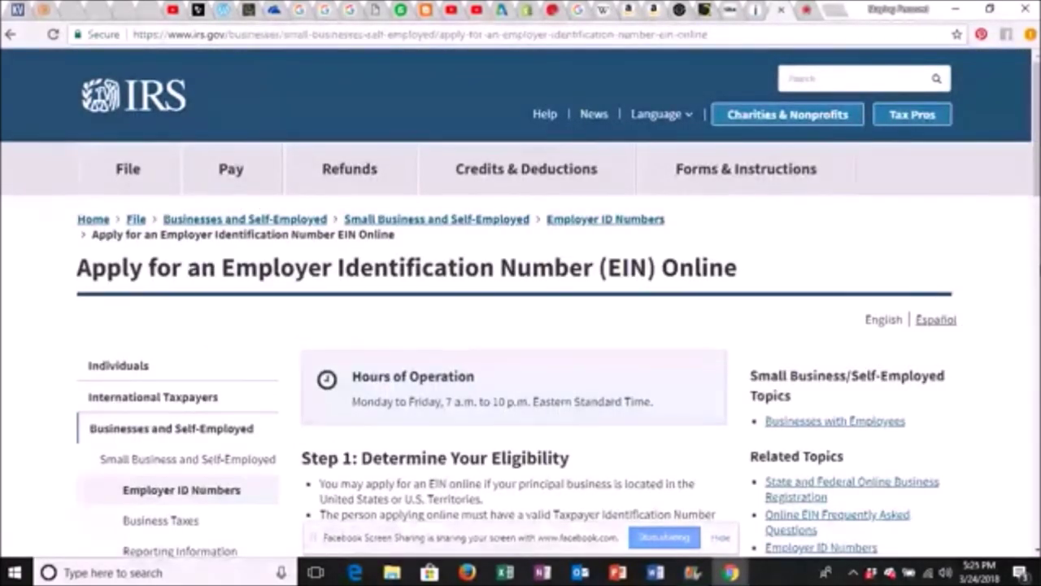
Read the IRS page's hours of operation and the three steps for applying for an EIN online.
scroll(520, 304, down, 2)
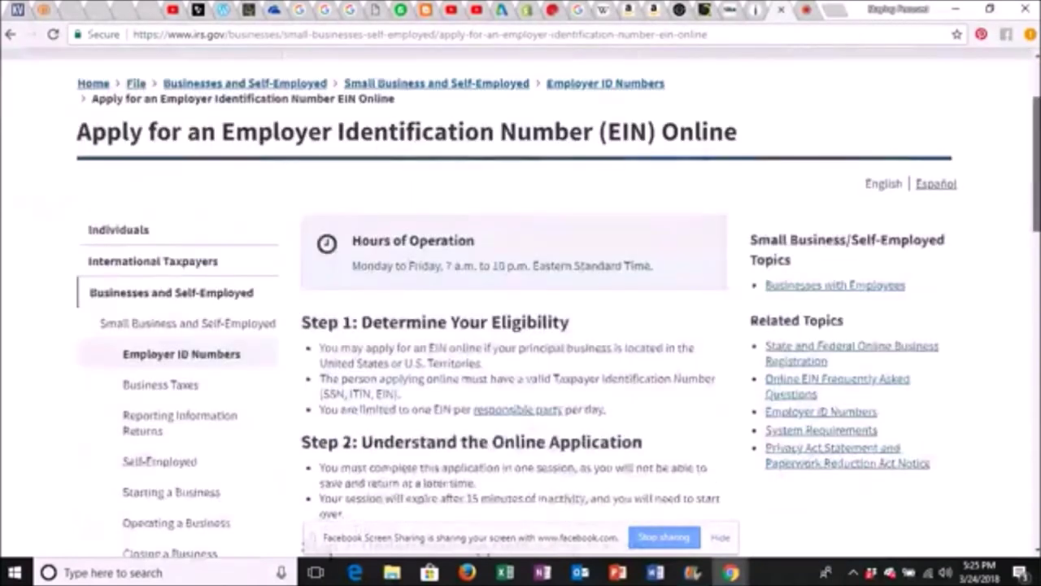
scroll(521, 304, down, 2)
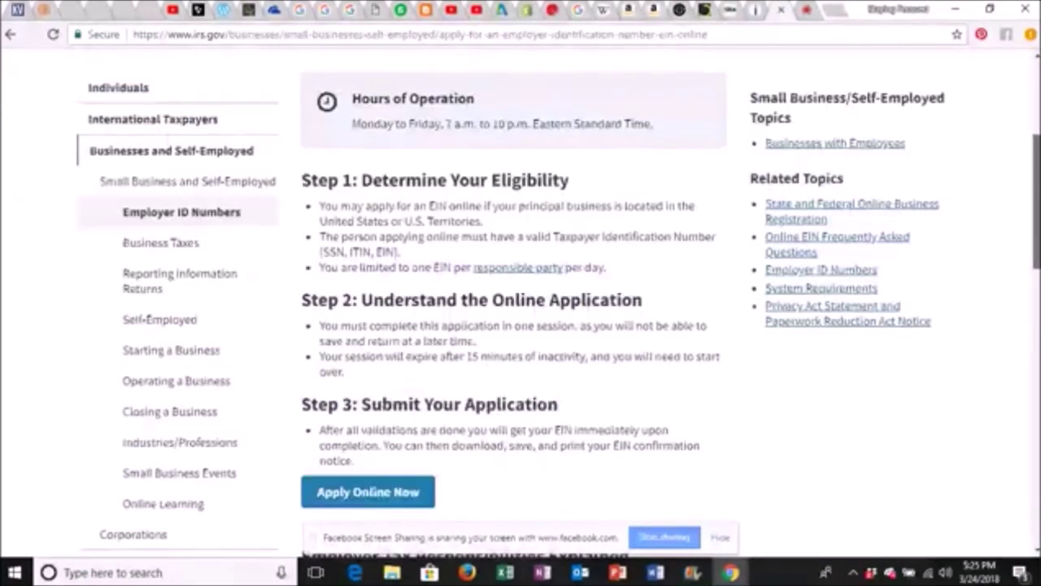
scroll(521, 304, down, 1)
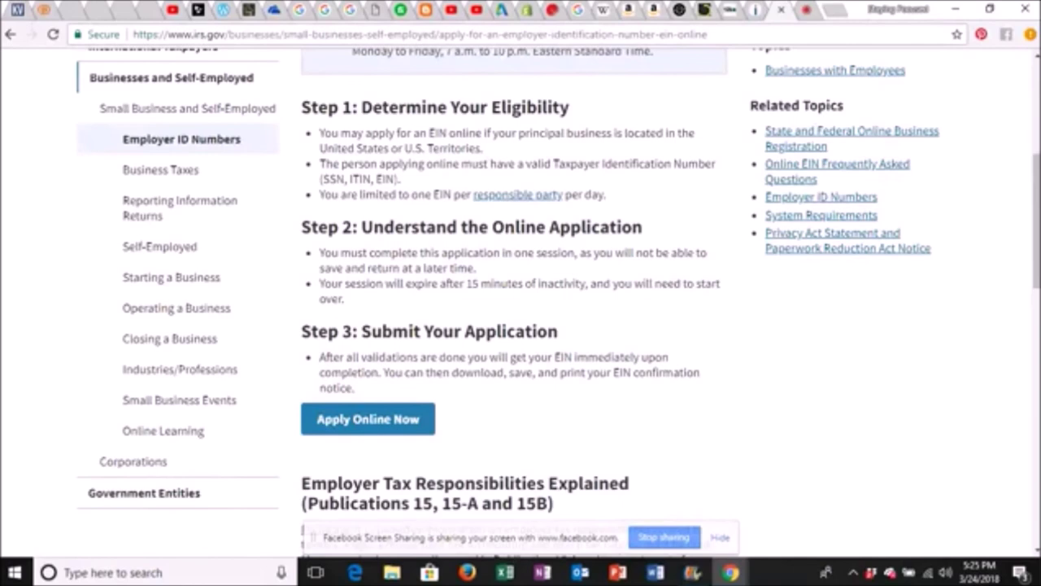
scroll(844, 212, down, 2)
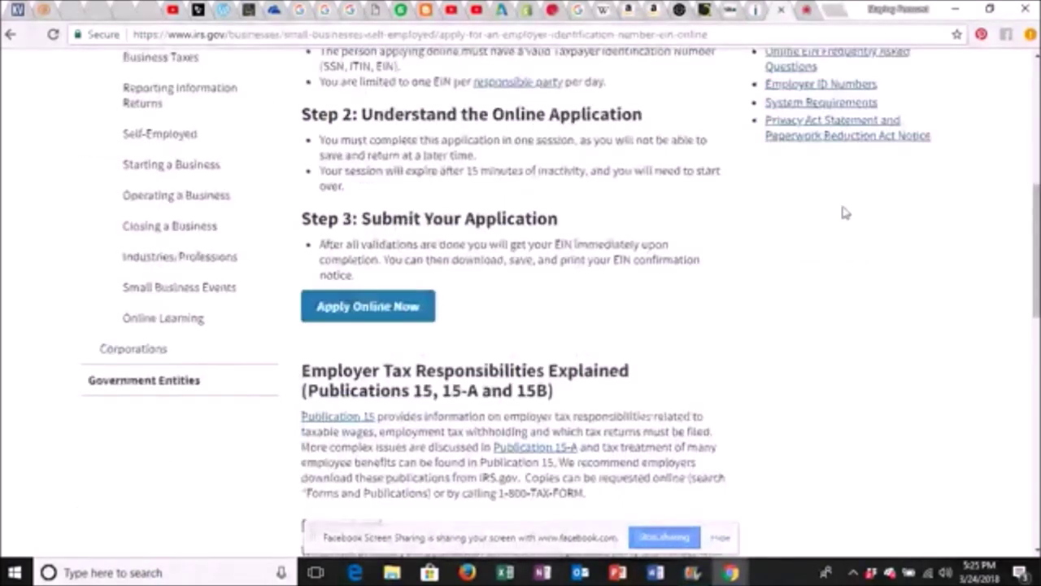
Open the IRS online EIN application, return to the information page, and review its hours of operation and three application steps.
click(344, 307)
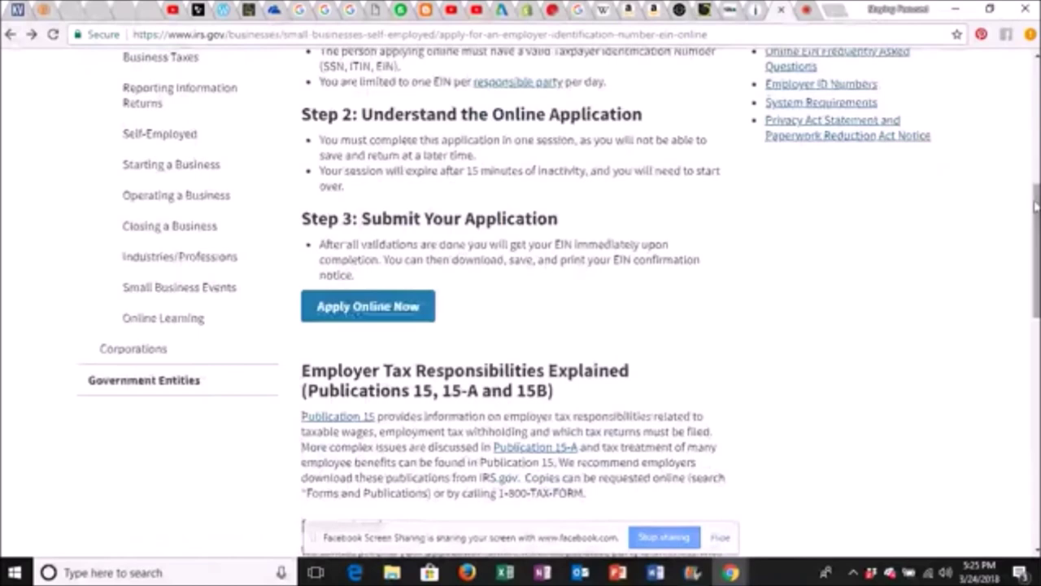
drag(1036, 207, 1036, 158)
scroll(450, 184, up, 1)
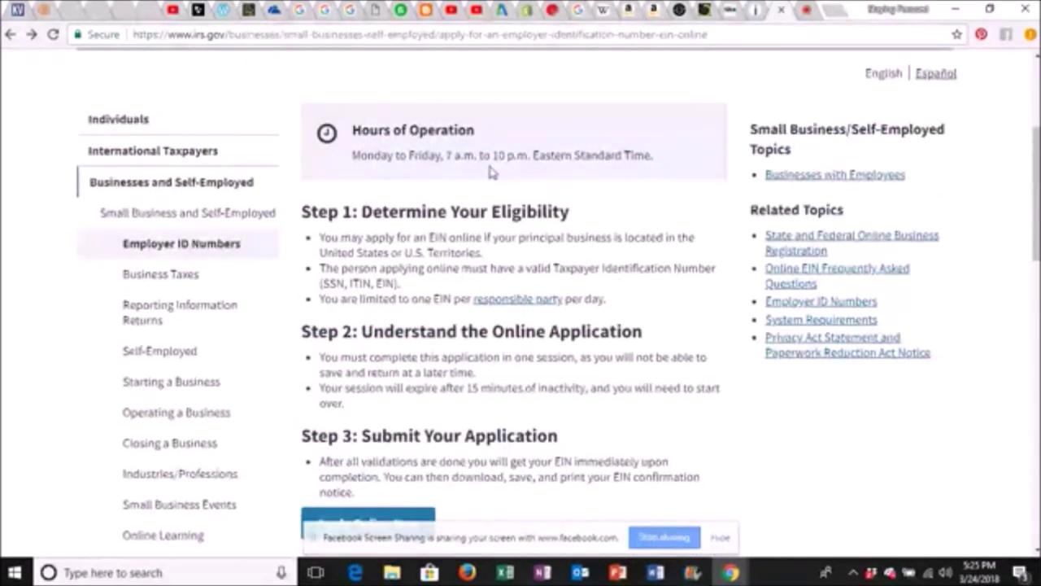
drag(1037, 197, 1037, 253)
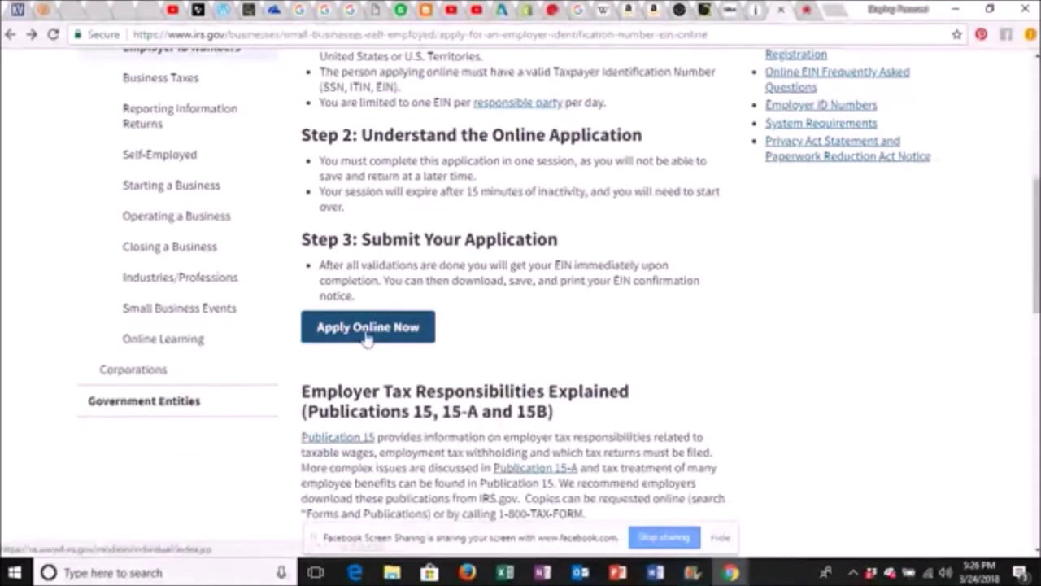
drag(1037, 244, 1036, 200)
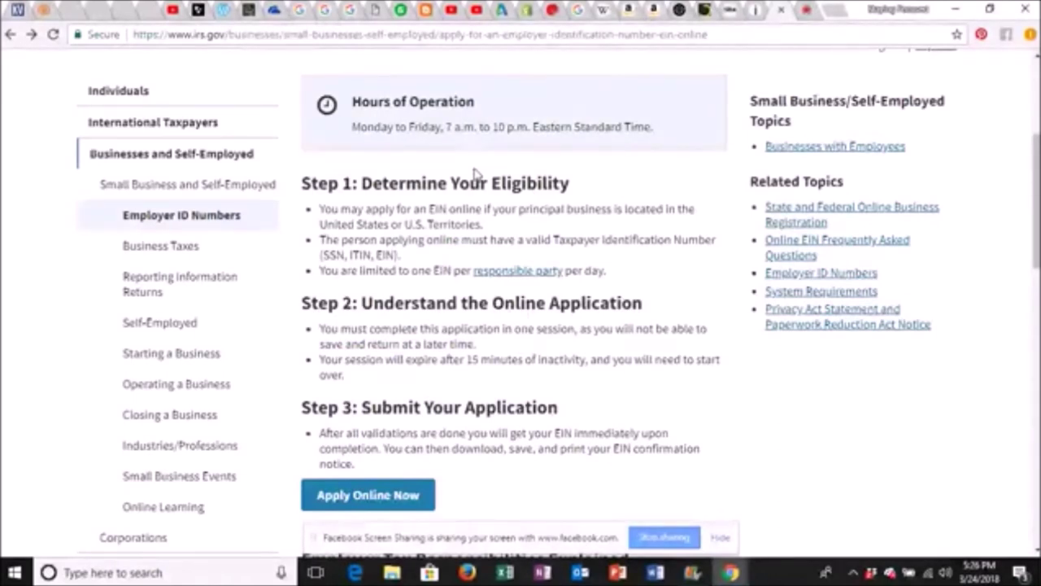
scroll(521, 310, up, 3)
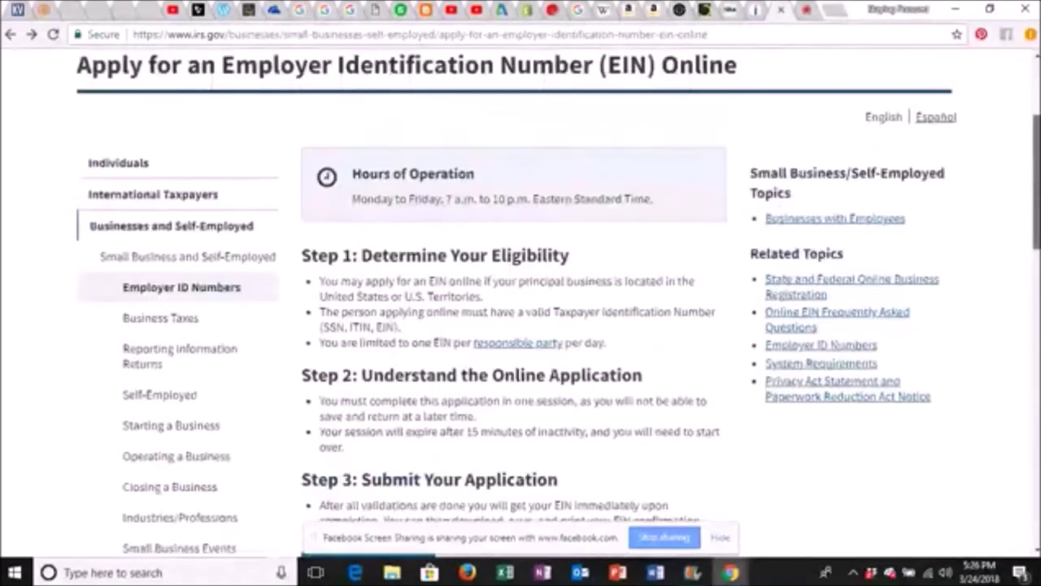
Switch to the open Facebook live broadcast page with the viewers' comments.
click(809, 11)
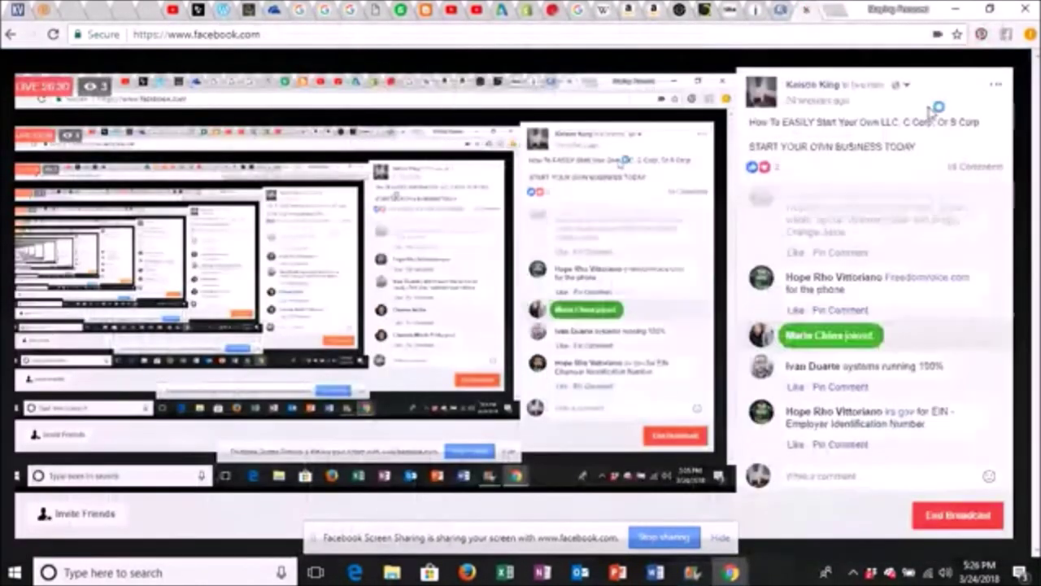